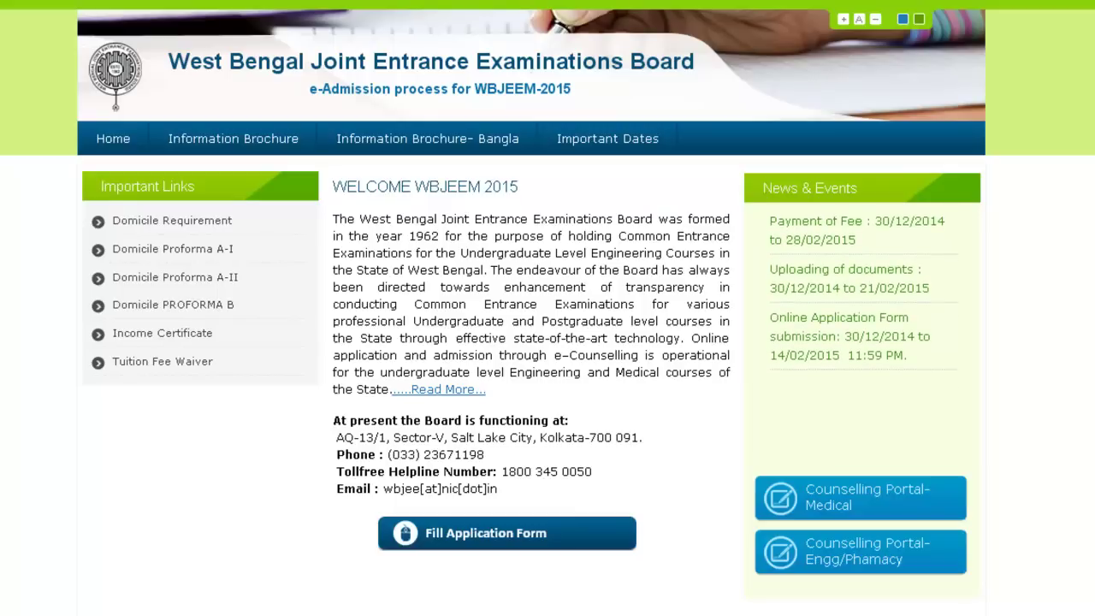
# Begin a new WBJEEM-2015 online application from the portal home page.
pyautogui.click(460, 545)
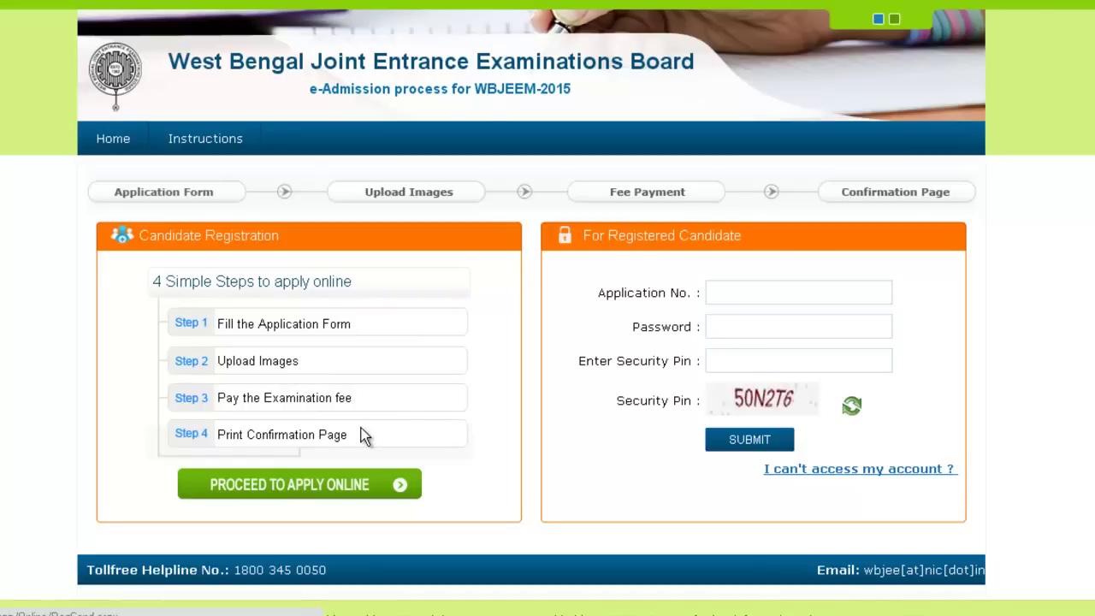
# Continue to the WBJEE 2015 instructions page and read all thirteen points to the bottom.
pyautogui.click(295, 484)
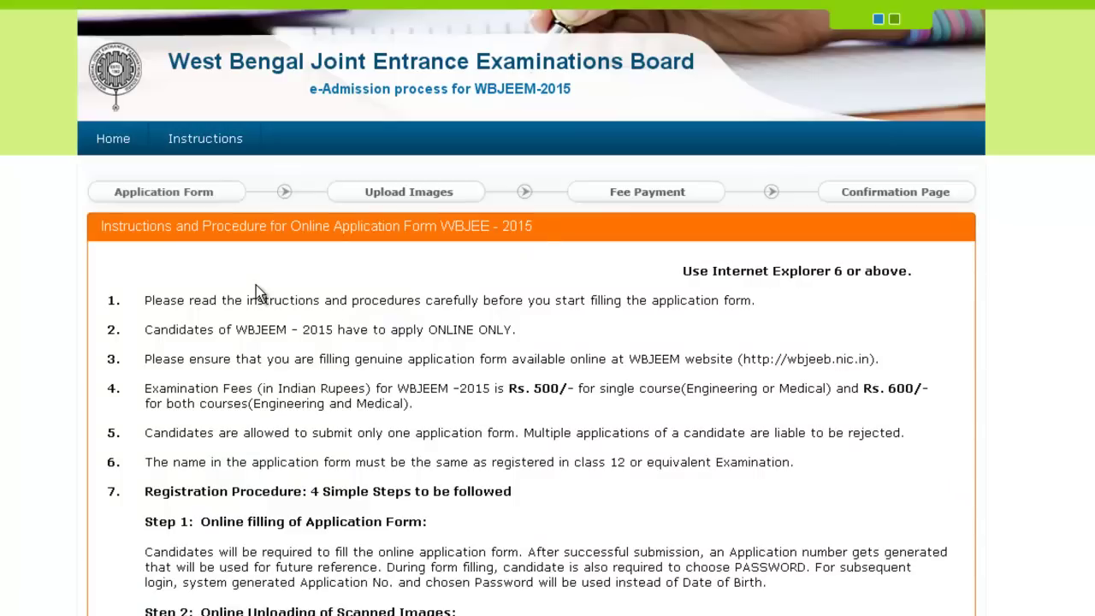
pyautogui.scroll(-5, 256, 285)
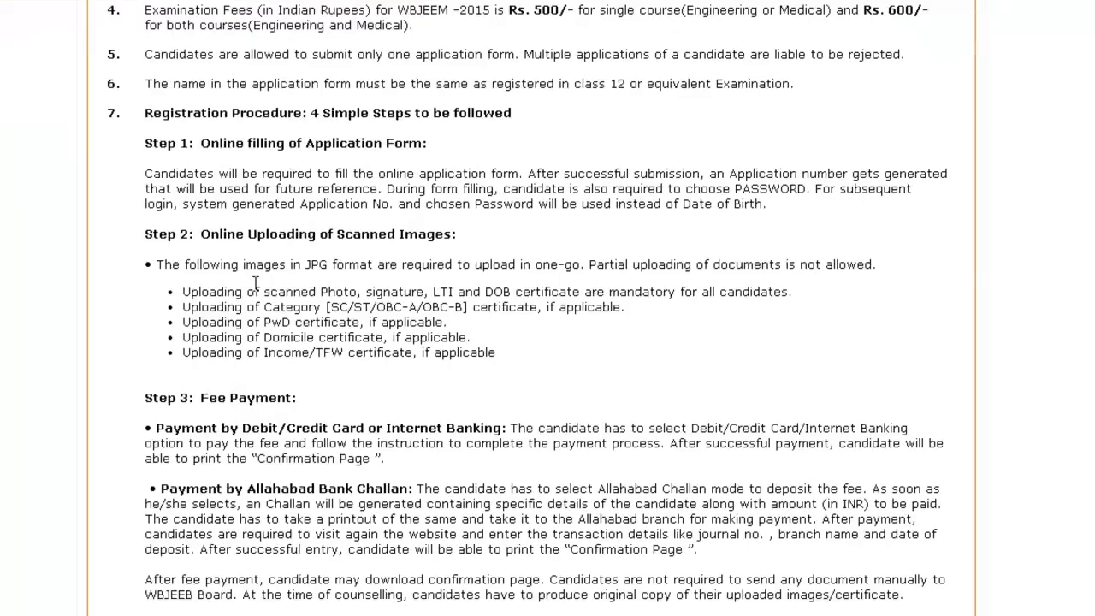
pyautogui.scroll(-3, 255, 283)
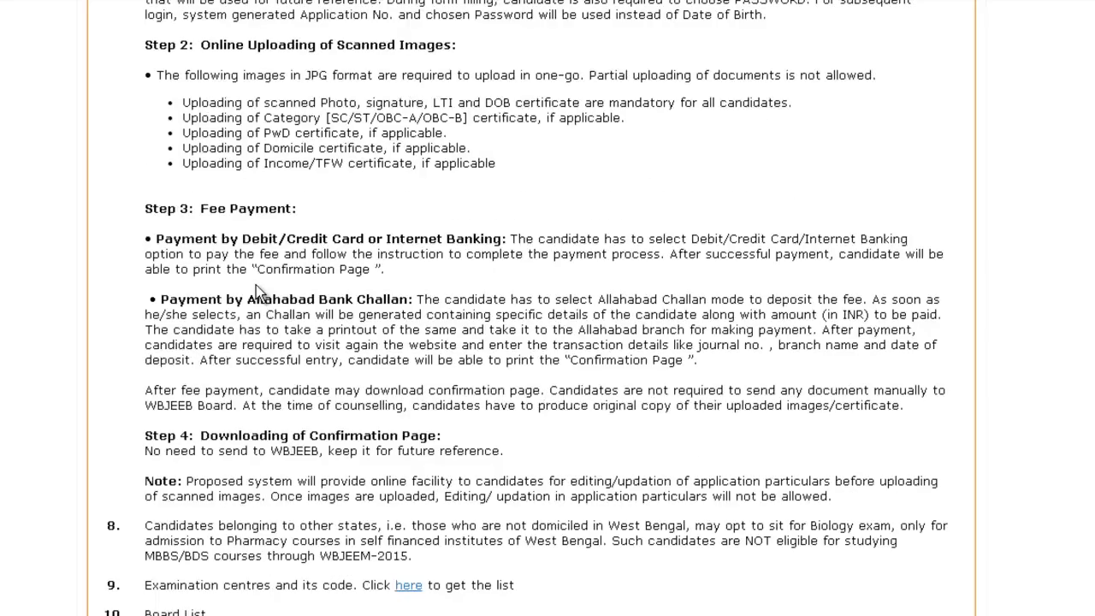
pyautogui.scroll(-4, 256, 285)
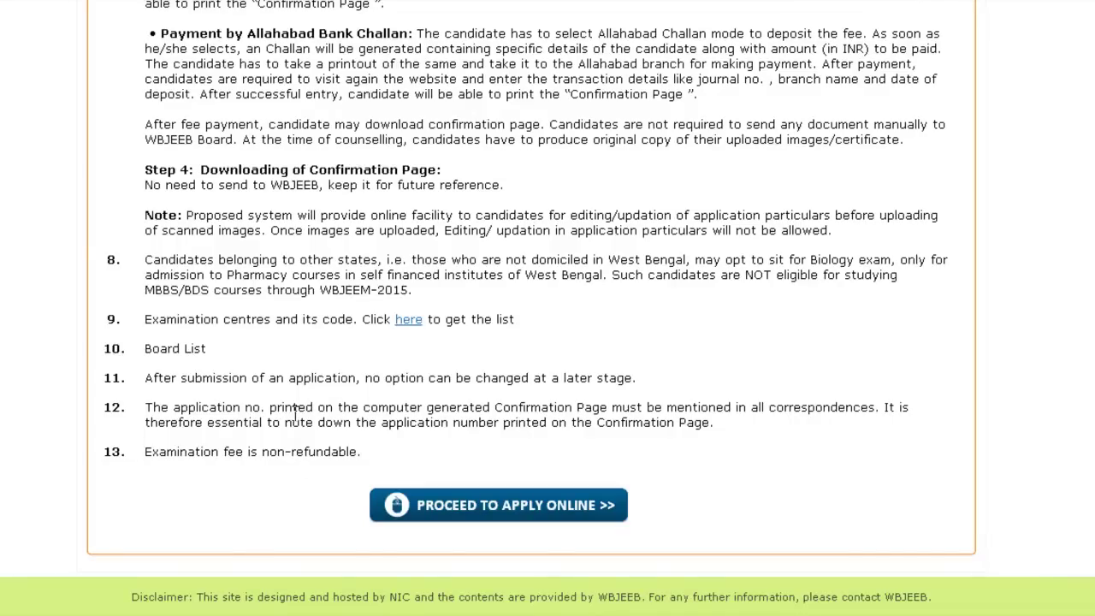
# Proceed to the application form and choose Engineering as the exam applied for.
pyautogui.click(445, 506)
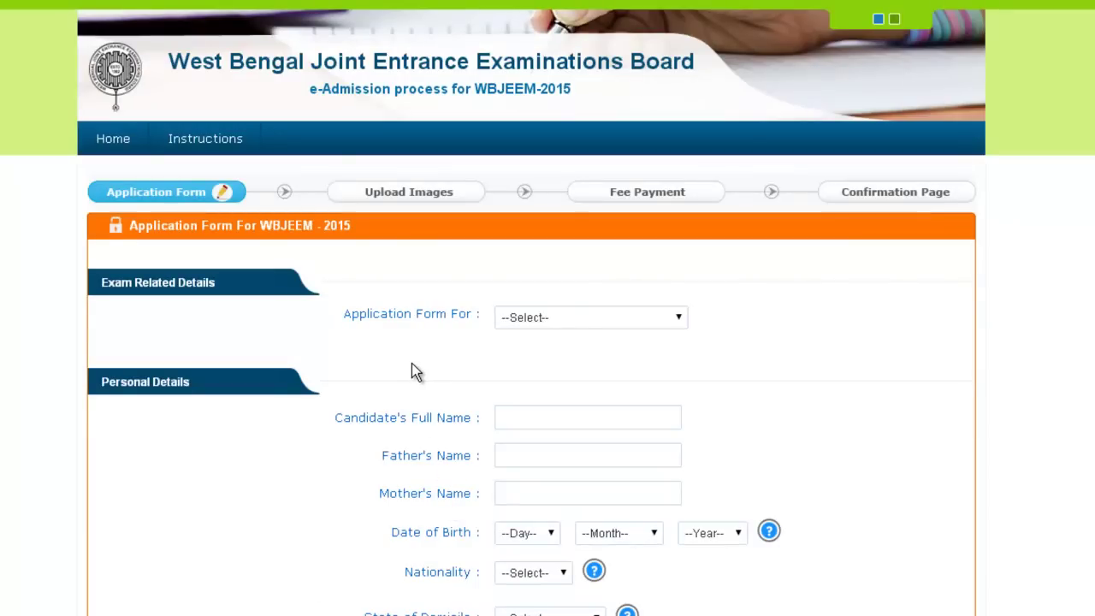
pyautogui.click(564, 320)
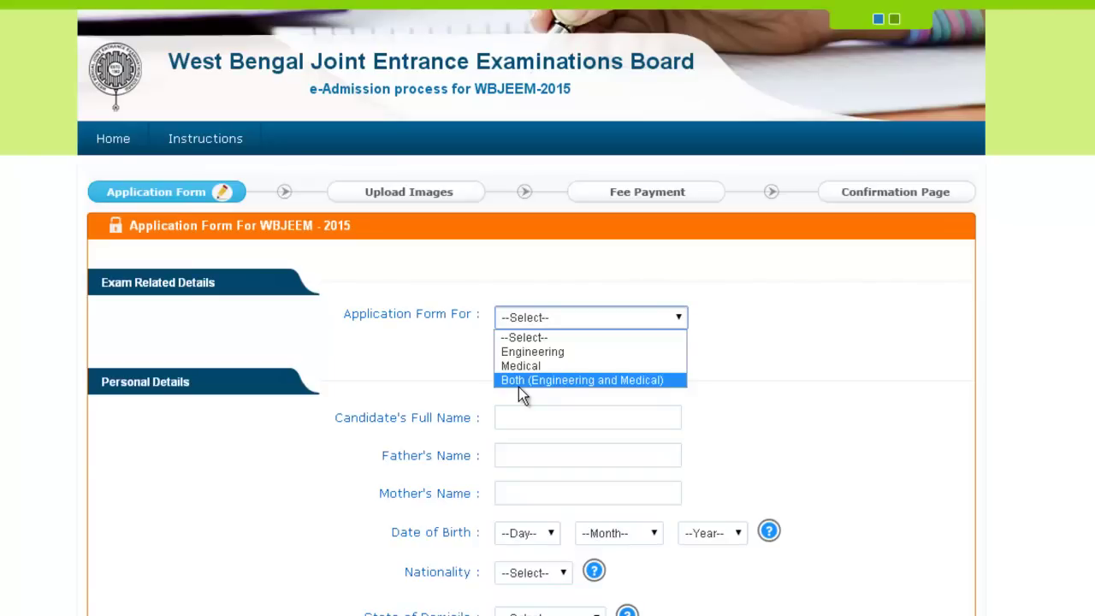
pyautogui.click(524, 354)
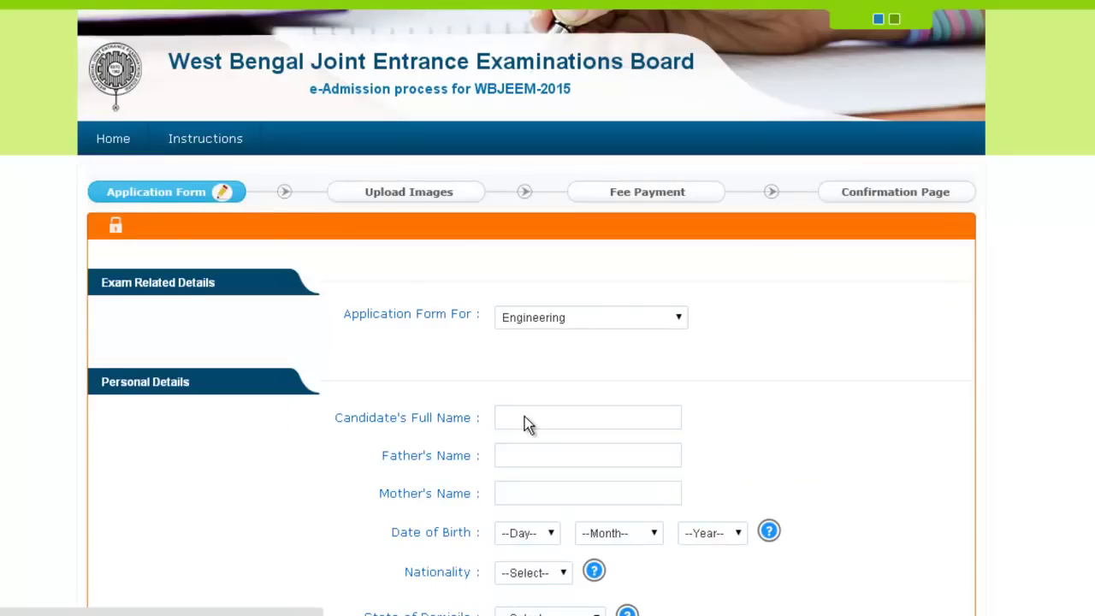
# Enter the candidate's, father's and mother's full names, fixing typos along the way.
pyautogui.click(523, 416)
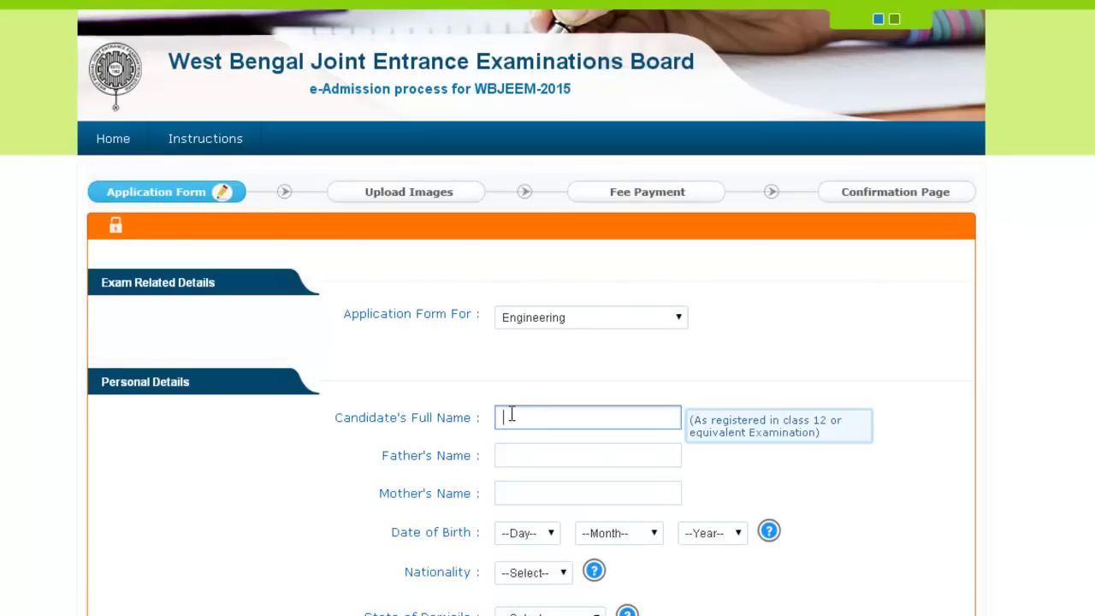
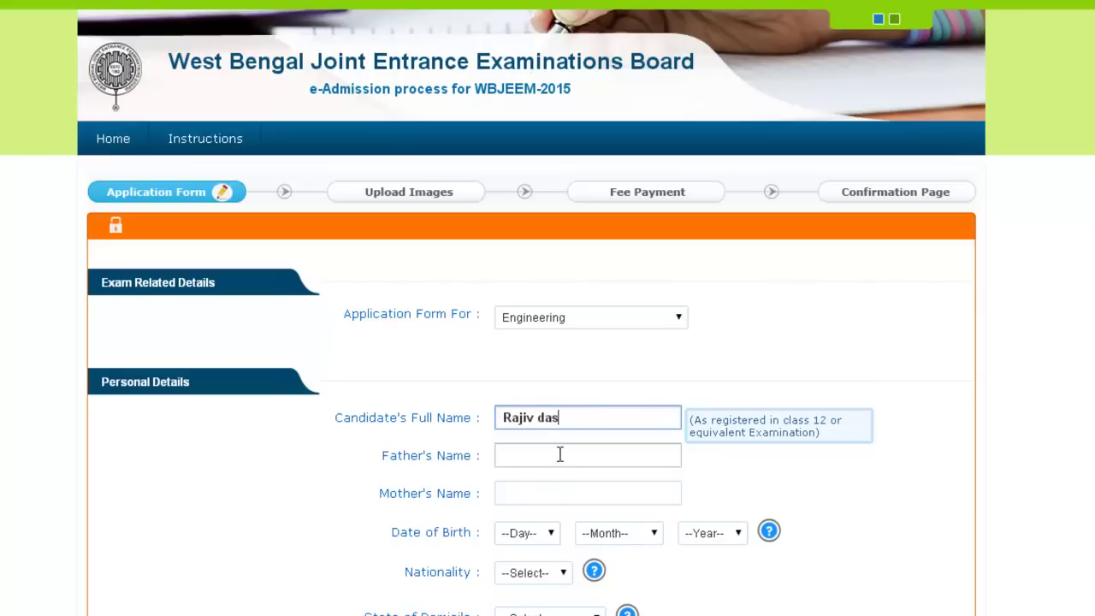
pyautogui.click(560, 454)
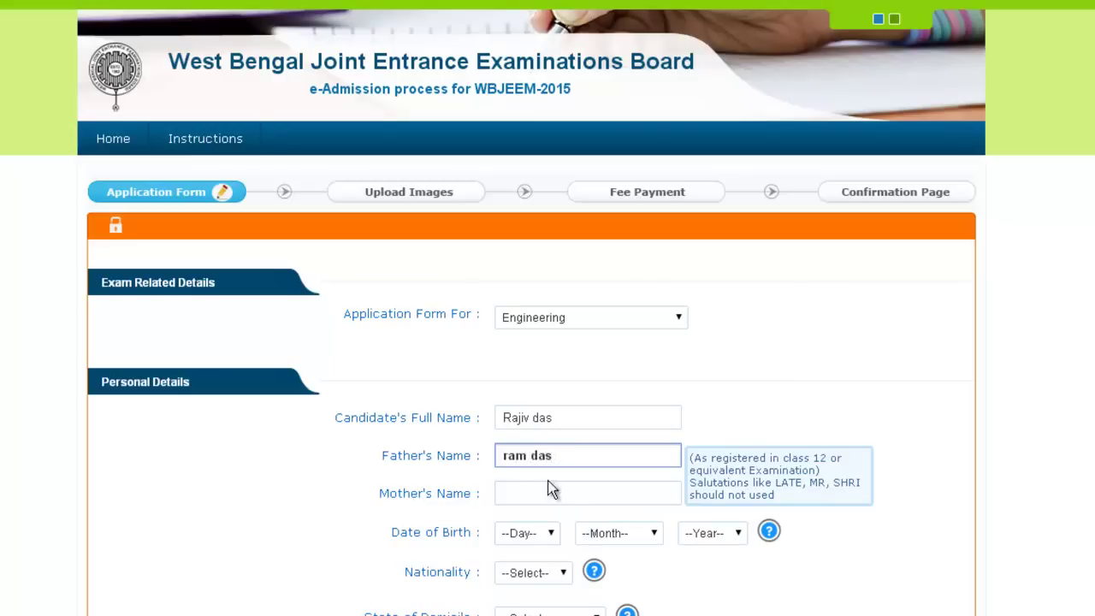
pyautogui.click(548, 493)
pyautogui.write('shantidas')
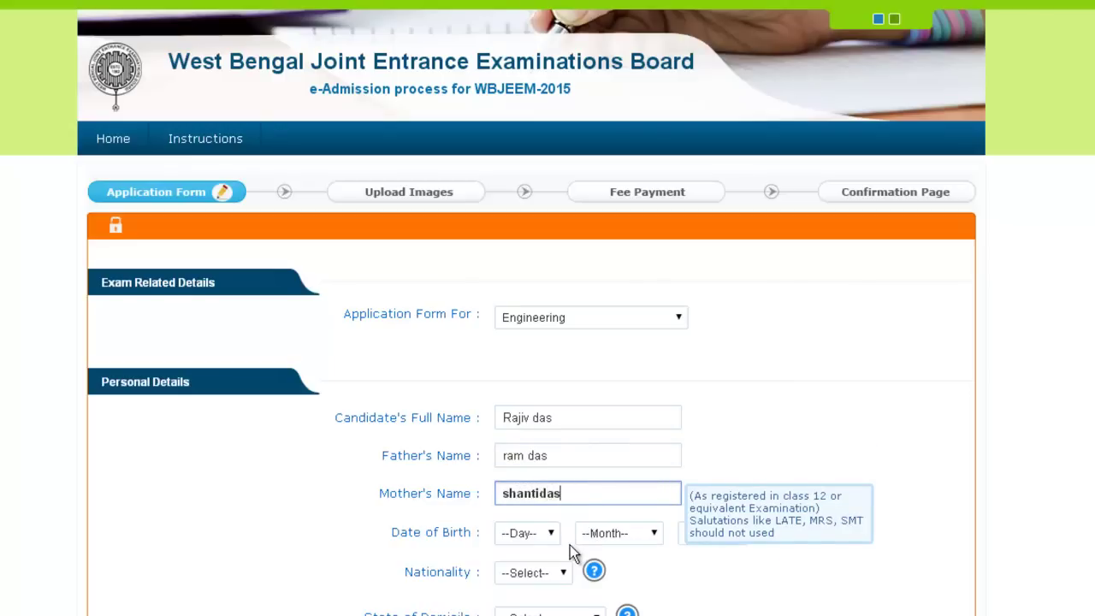
pyautogui.scroll(-1, 690, 456)
pyautogui.press('Left')
pyautogui.press('Left')
pyautogui.press('Left')
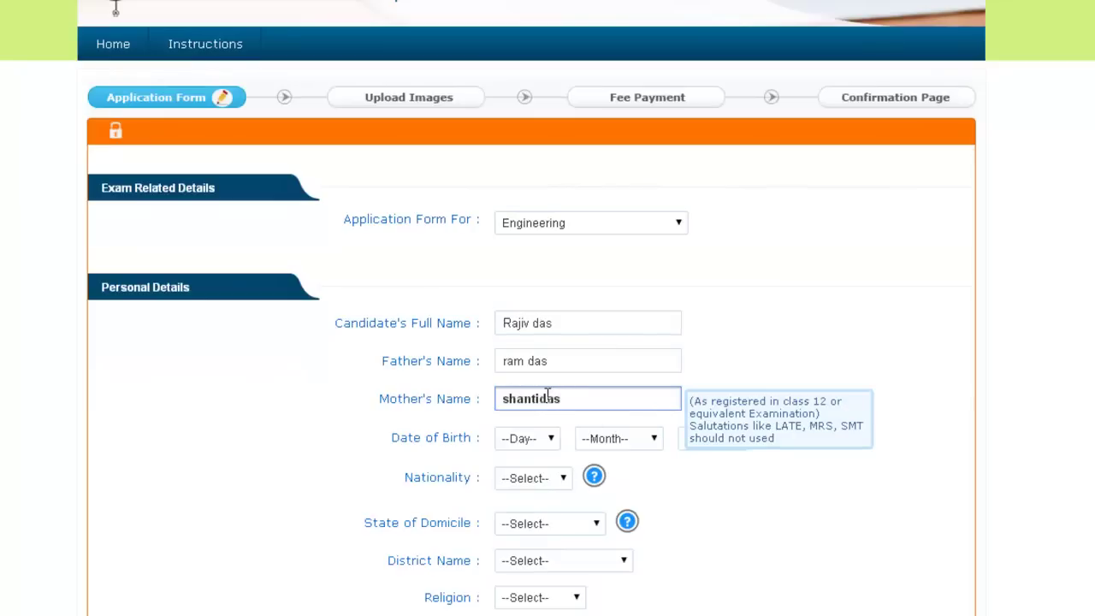
pyautogui.click(534, 438)
pyautogui.click(520, 418)
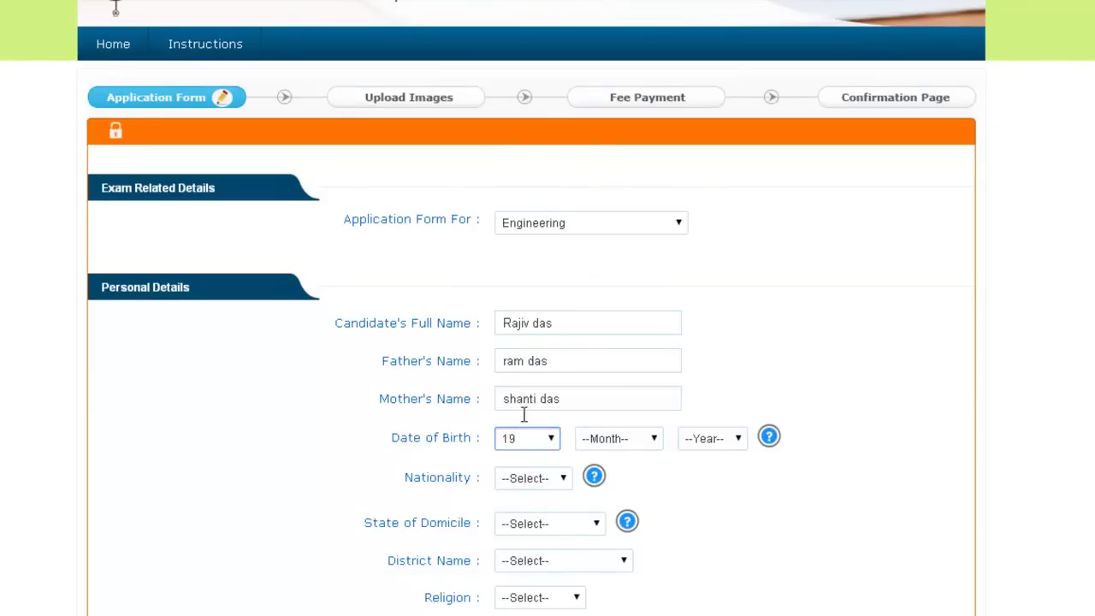
pyautogui.click(609, 442)
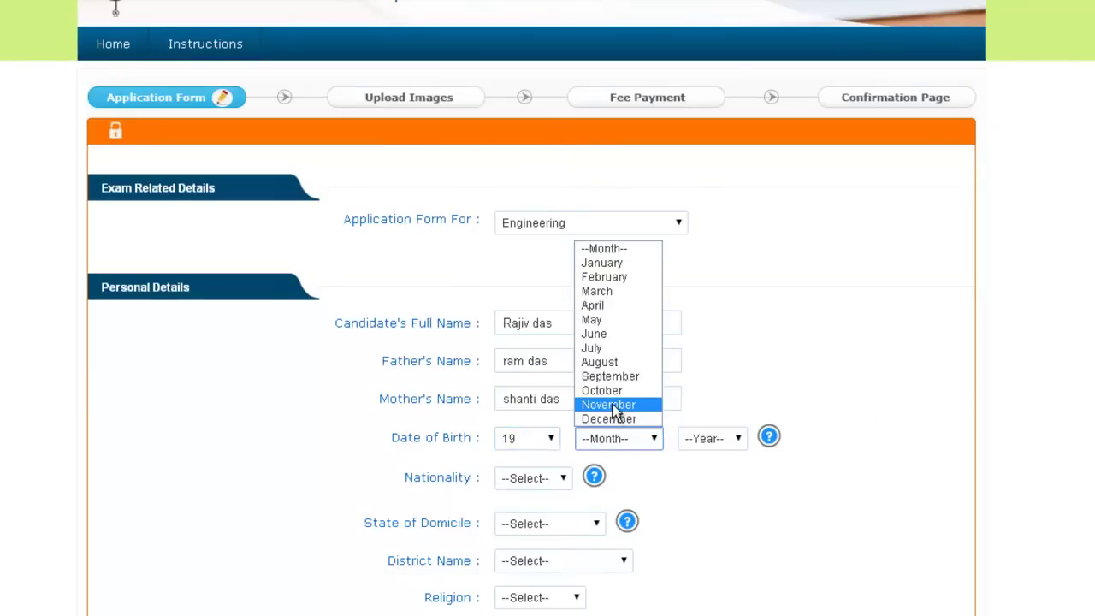
pyautogui.click(613, 409)
pyautogui.click(690, 440)
pyautogui.click(717, 223)
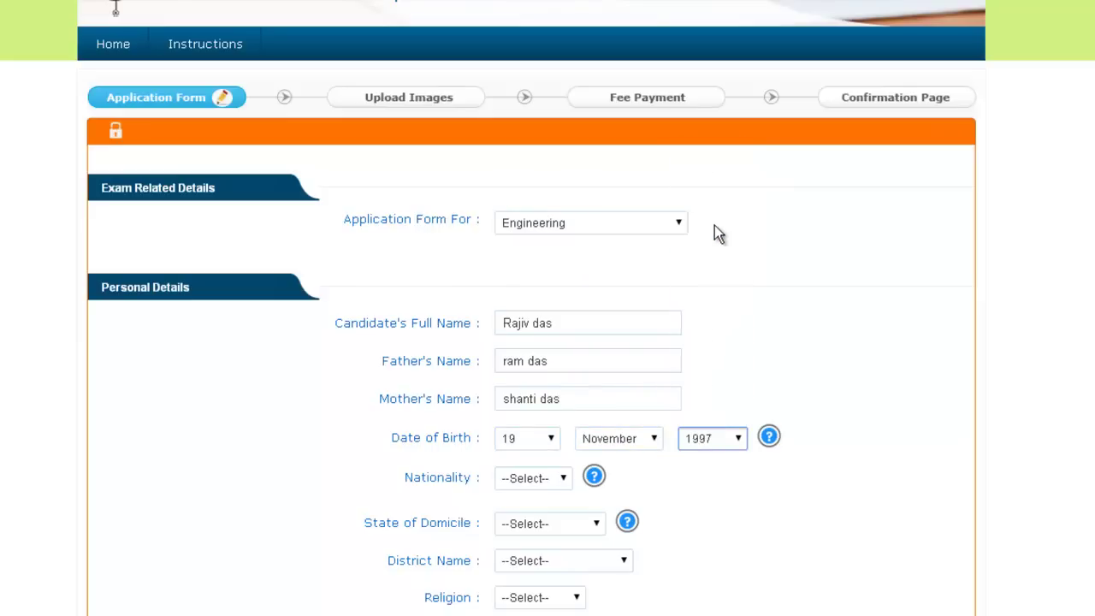
# Set nationality to INDIAN, state of domicile to WEST BENGAL and district to Kolkata.
pyautogui.scroll(-1, 705, 468)
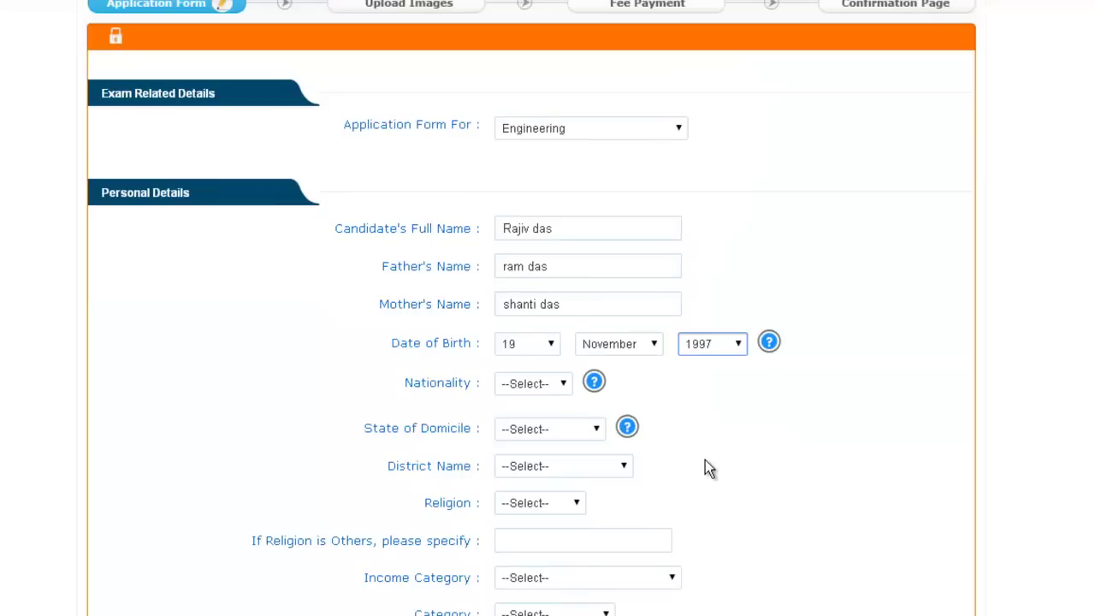
pyautogui.click(526, 387)
pyautogui.click(524, 418)
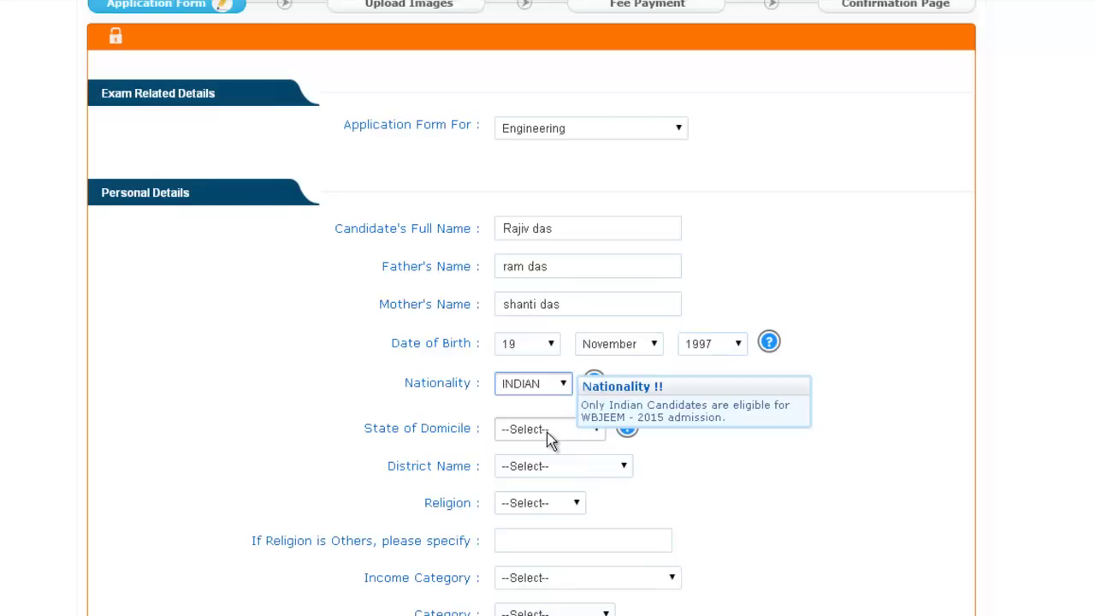
pyautogui.click(547, 432)
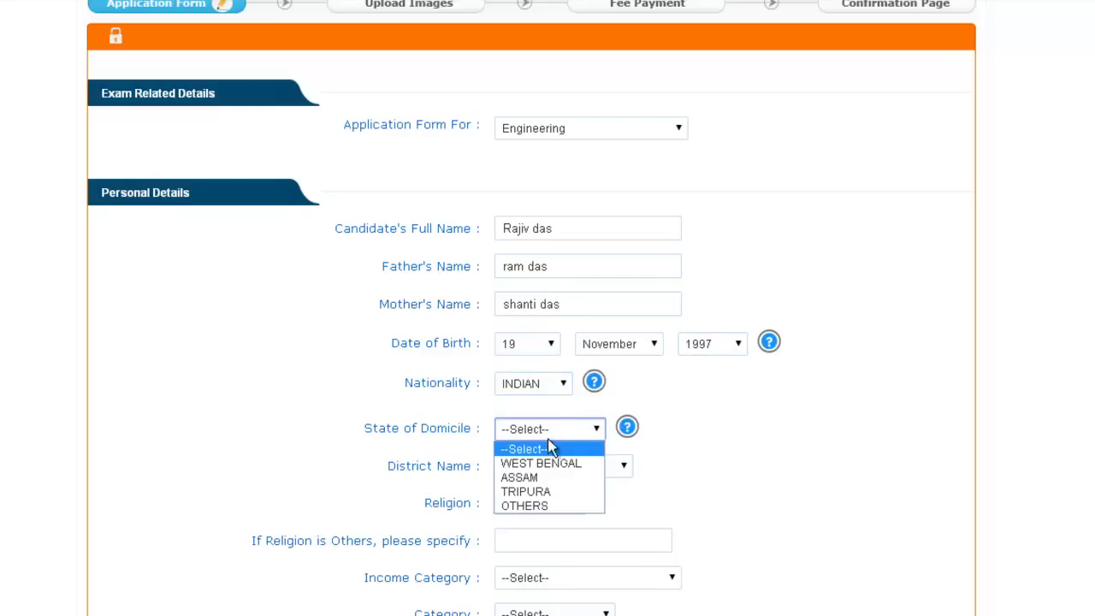
pyautogui.click(551, 464)
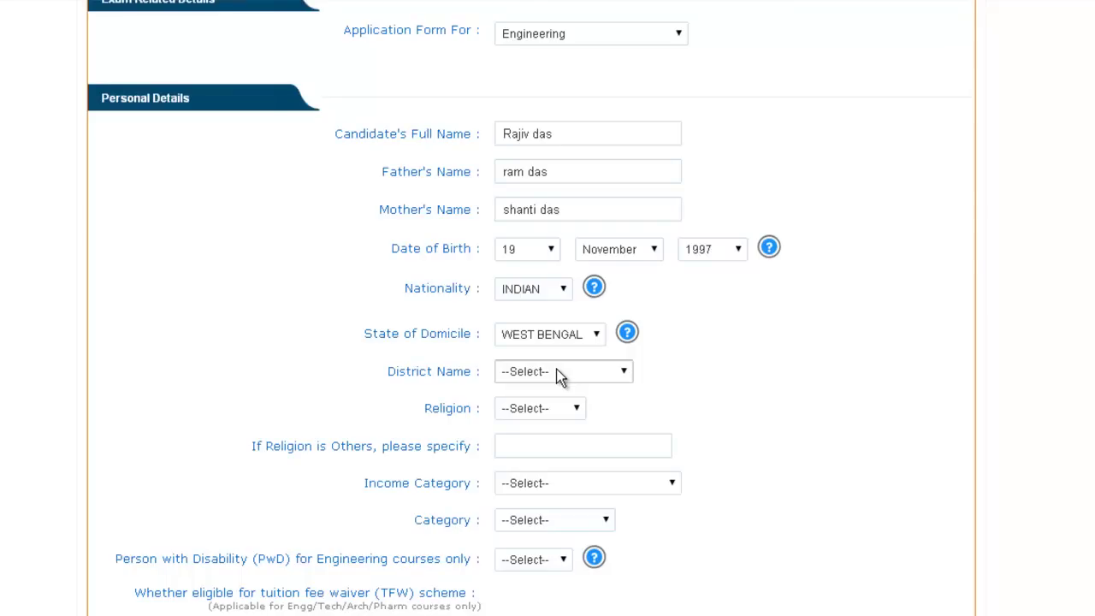
pyautogui.click(560, 375)
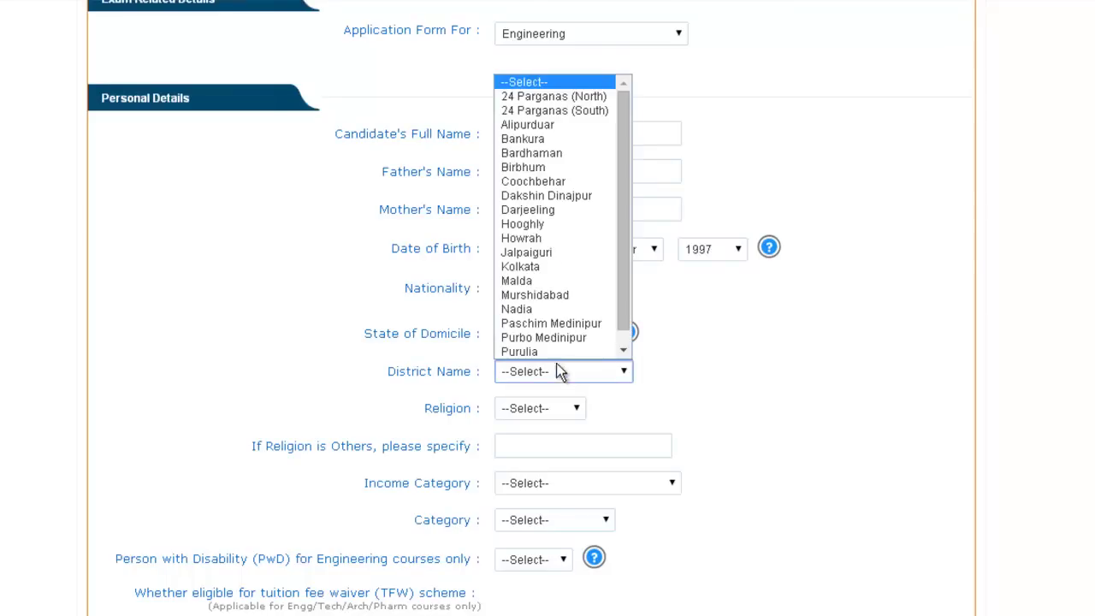
pyautogui.click(553, 269)
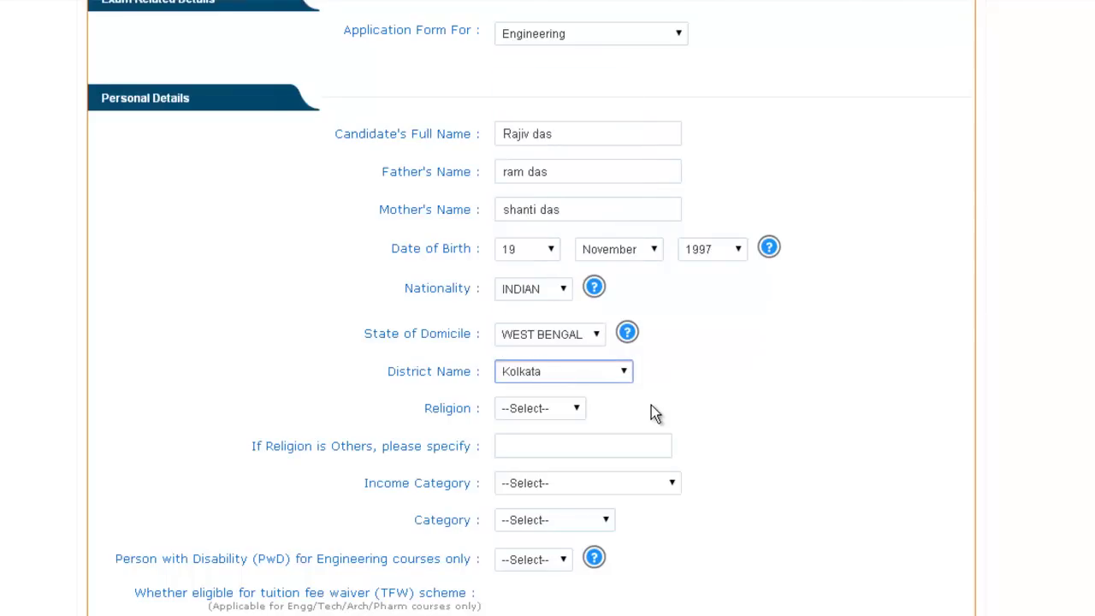
pyautogui.click(542, 318)
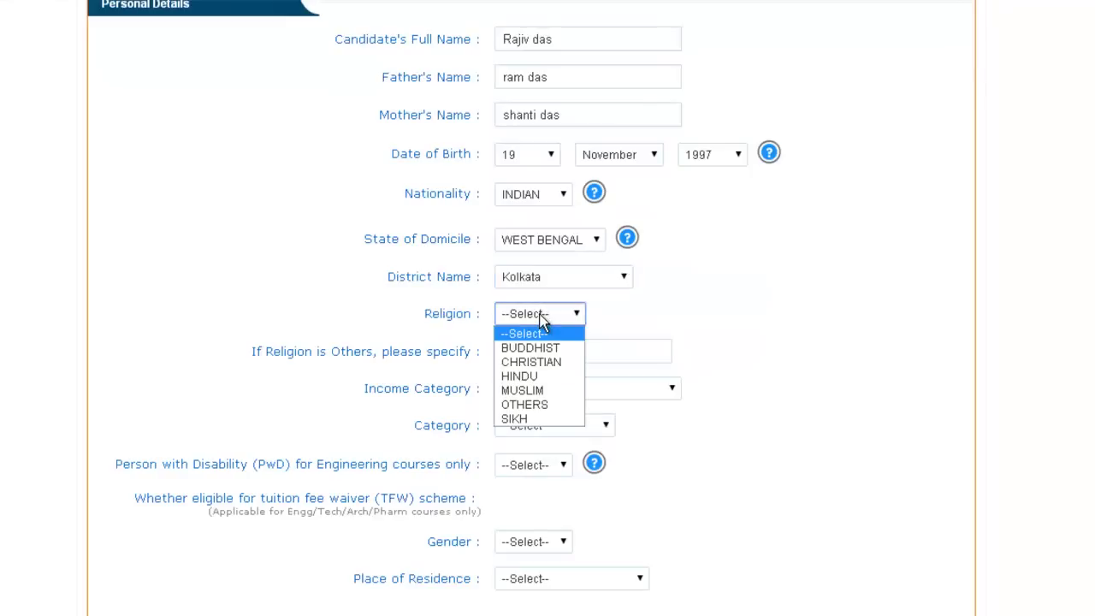
# Set religion HINDU, income band Between 6 Lakhs to 2.5 Lakhs and category General.
pyautogui.click(518, 376)
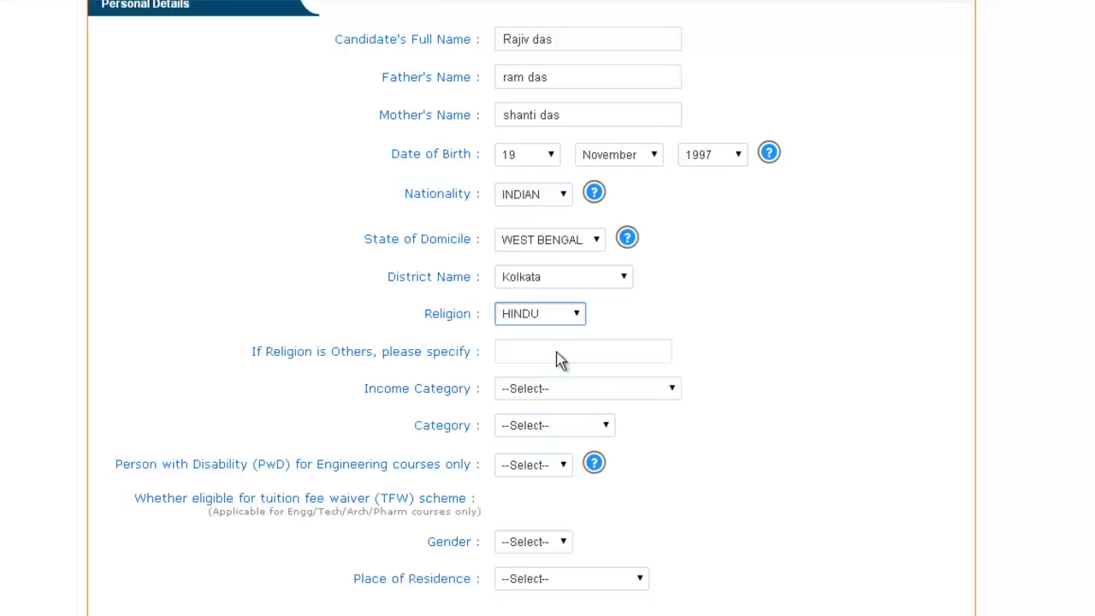
pyautogui.click(626, 389)
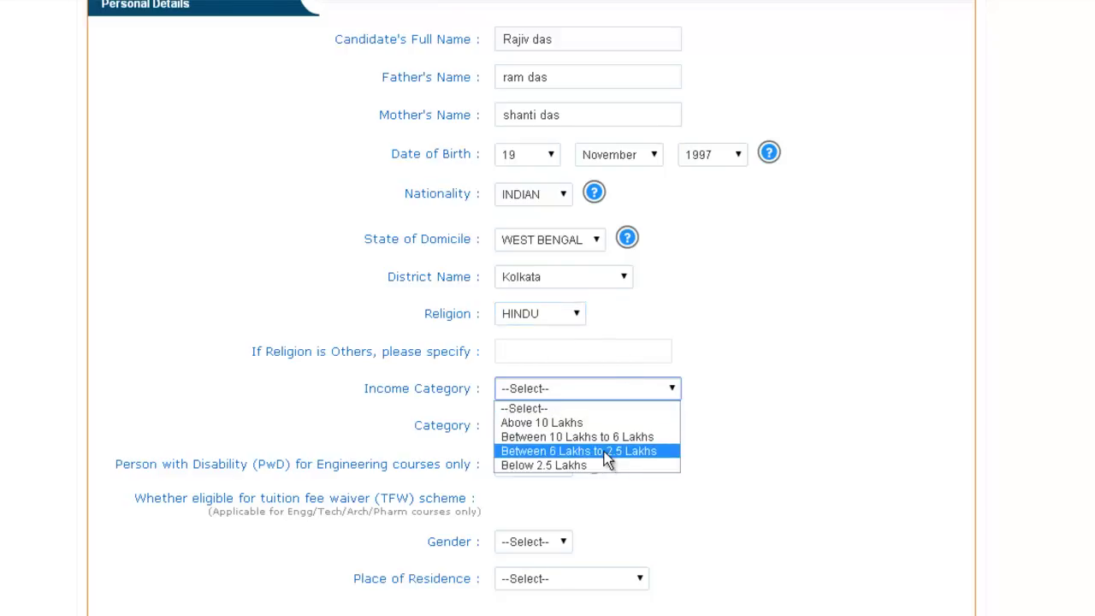
pyautogui.press('Escape')
pyautogui.press('Down')
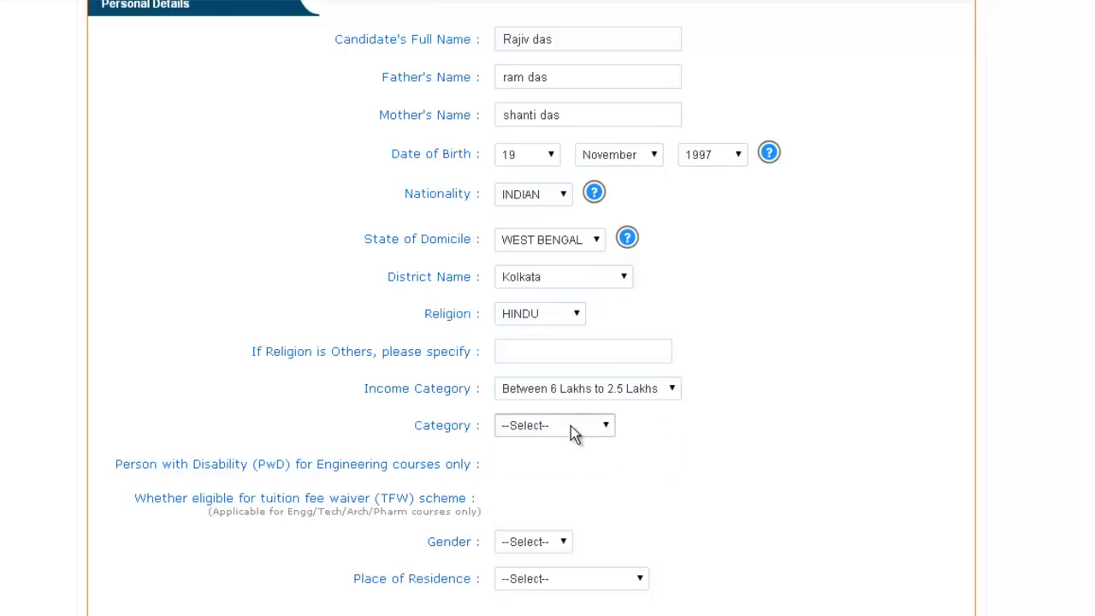
pyautogui.click(570, 426)
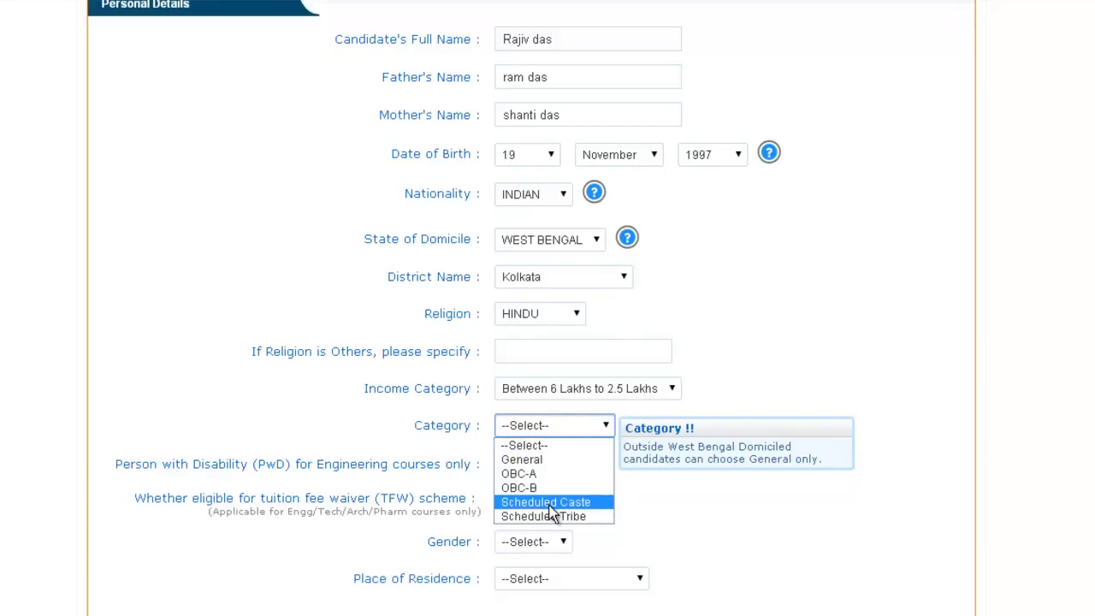
pyautogui.click(543, 461)
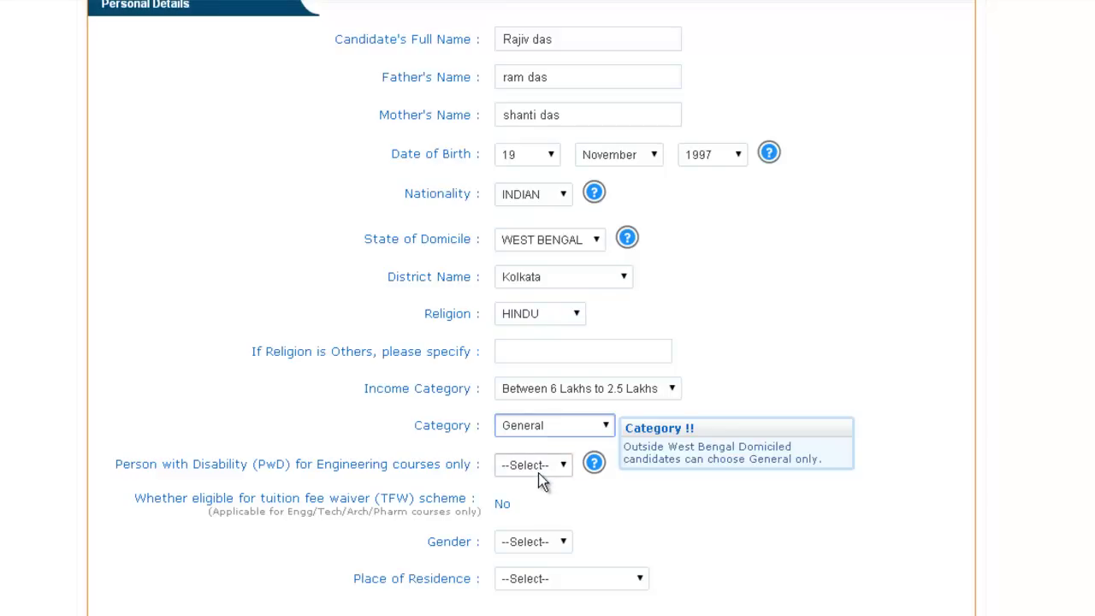
# Set disability status NO, gender MALE and place of residence Municipality/Corporation.
pyautogui.click(535, 465)
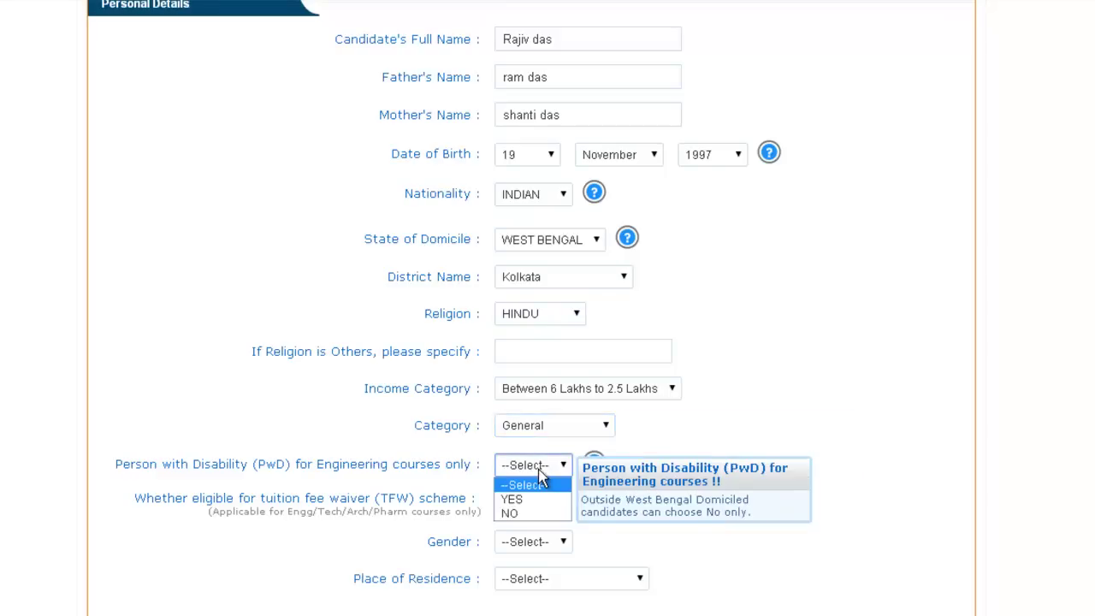
pyautogui.click(515, 512)
pyautogui.scroll(-1, 527, 481)
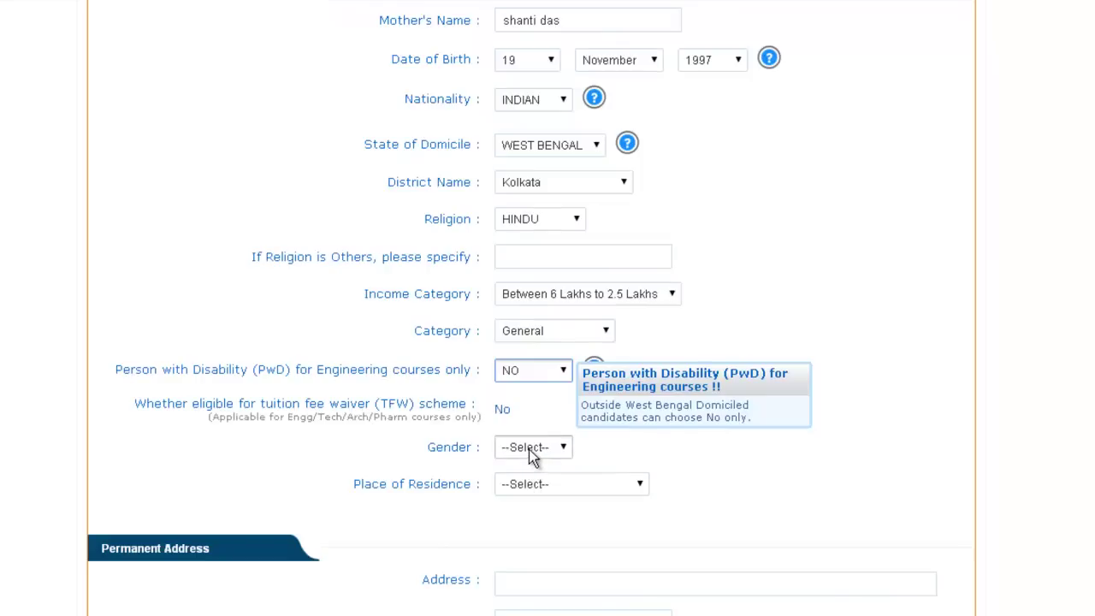
pyautogui.click(529, 450)
pyautogui.click(517, 484)
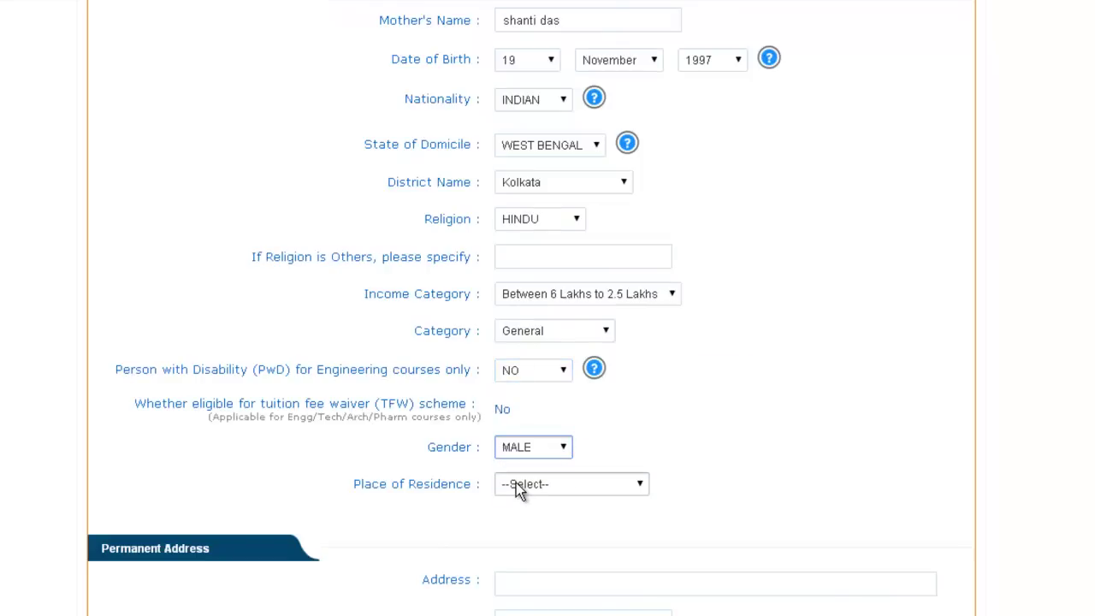
pyautogui.click(547, 484)
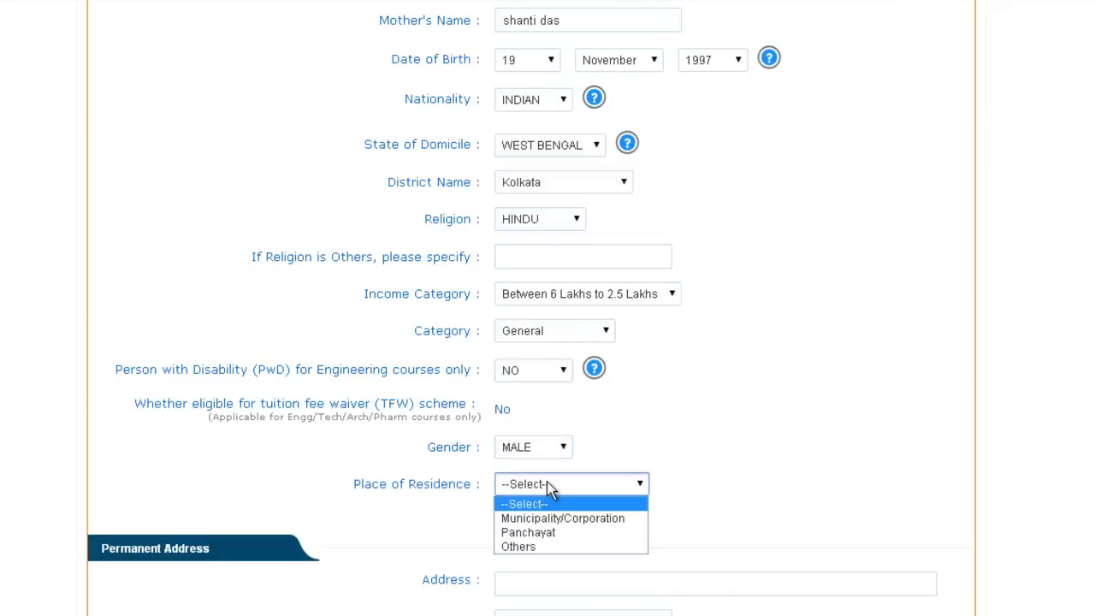
pyautogui.click(591, 518)
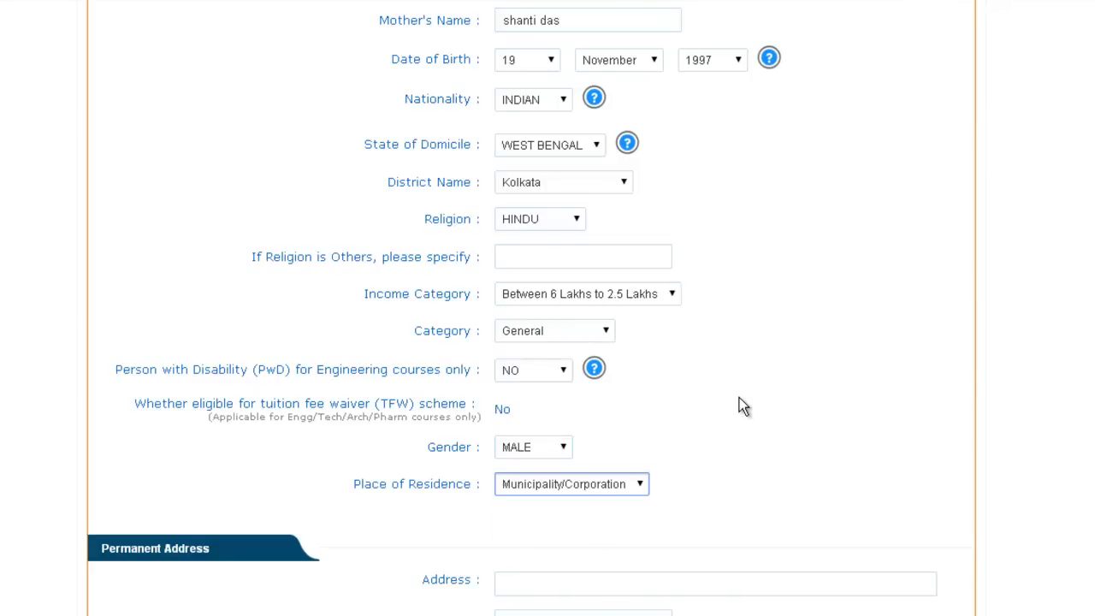
pyautogui.scroll(-3, 739, 397)
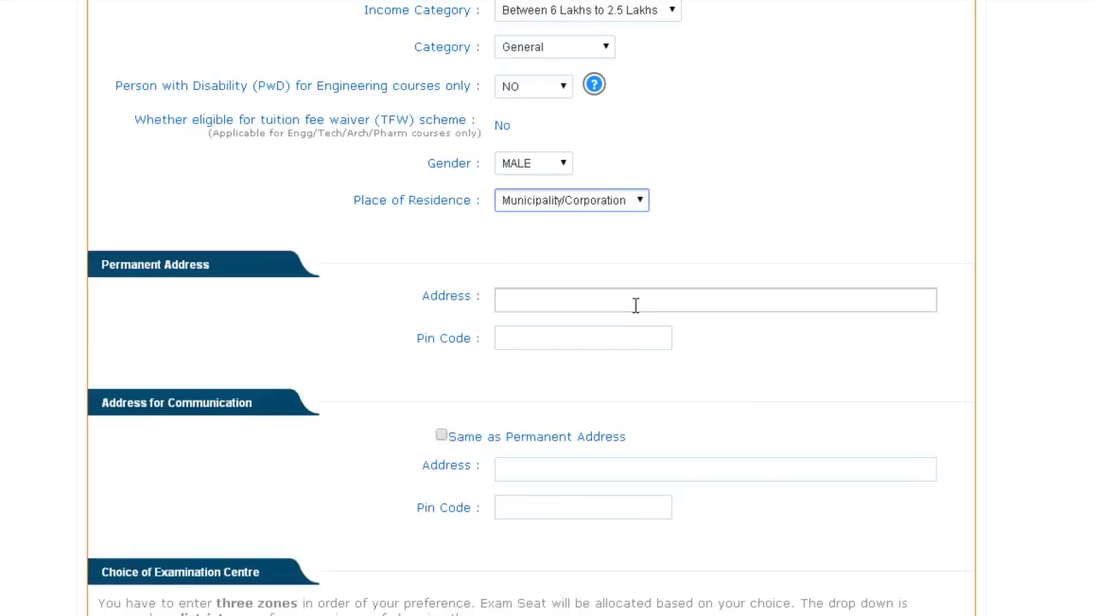
# Enter the permanent address and pin code, and make the communication address the same.
pyautogui.click(635, 304)
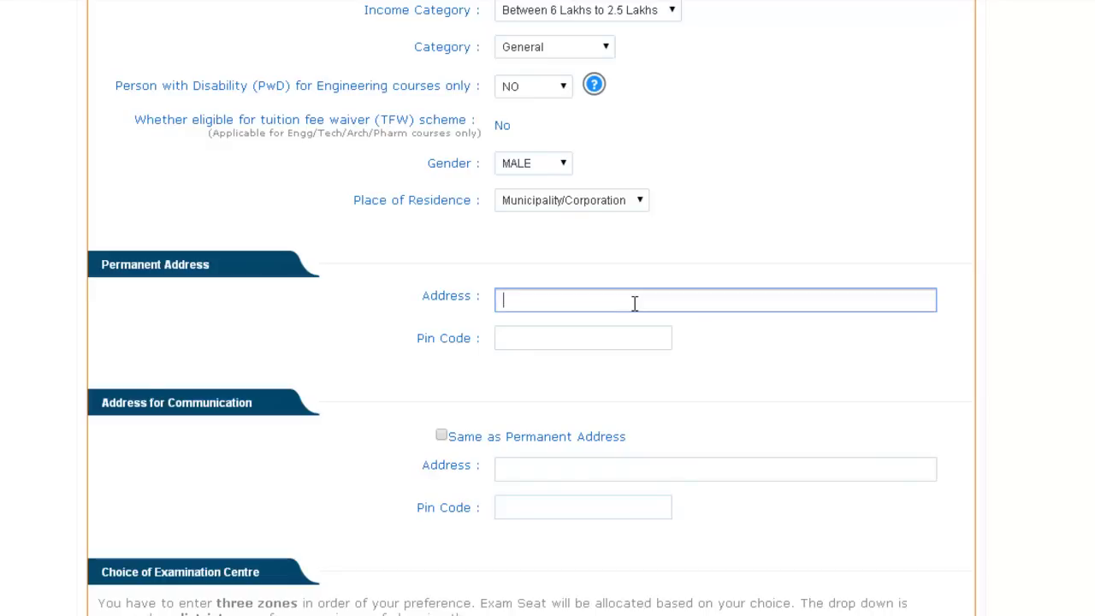
pyautogui.write('34xxx road')
pyautogui.click(596, 340)
pyautogui.write('245562')
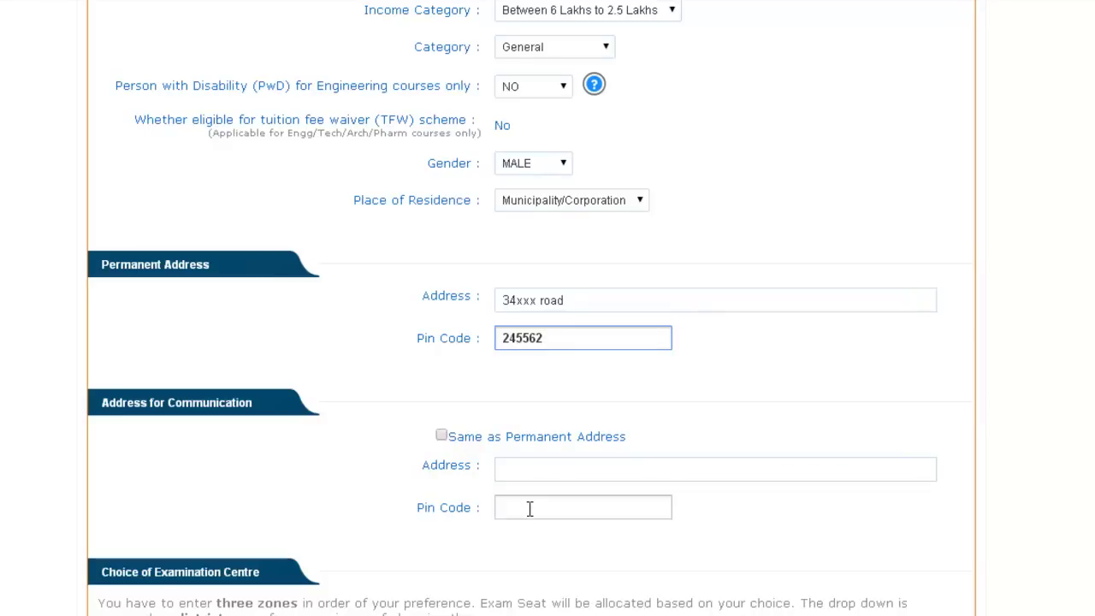
pyautogui.click(445, 436)
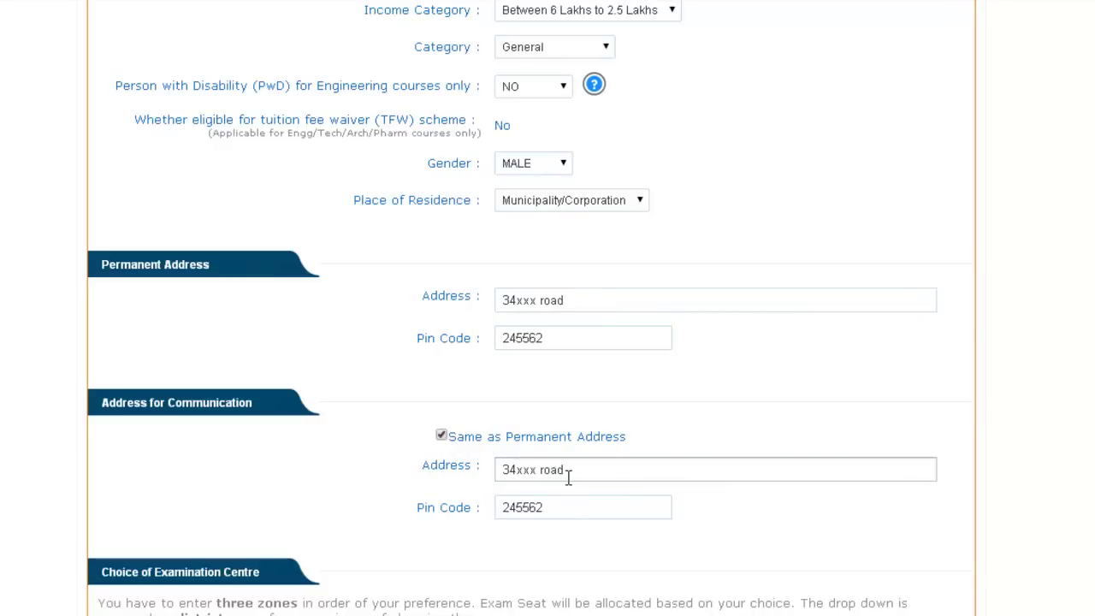
pyautogui.scroll(-2, 568, 478)
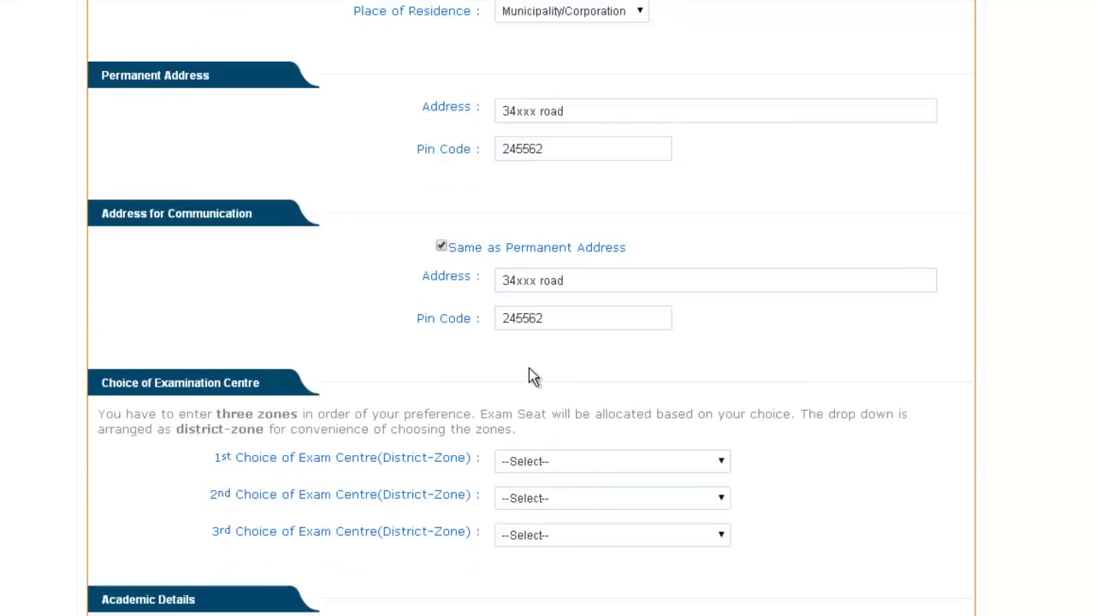
# Choose exam centres Hooghly-Chinsurah, Hooghly-Arambagh and Howrah-Bally as first, second and third preferences.
pyautogui.scroll(-1, 530, 375)
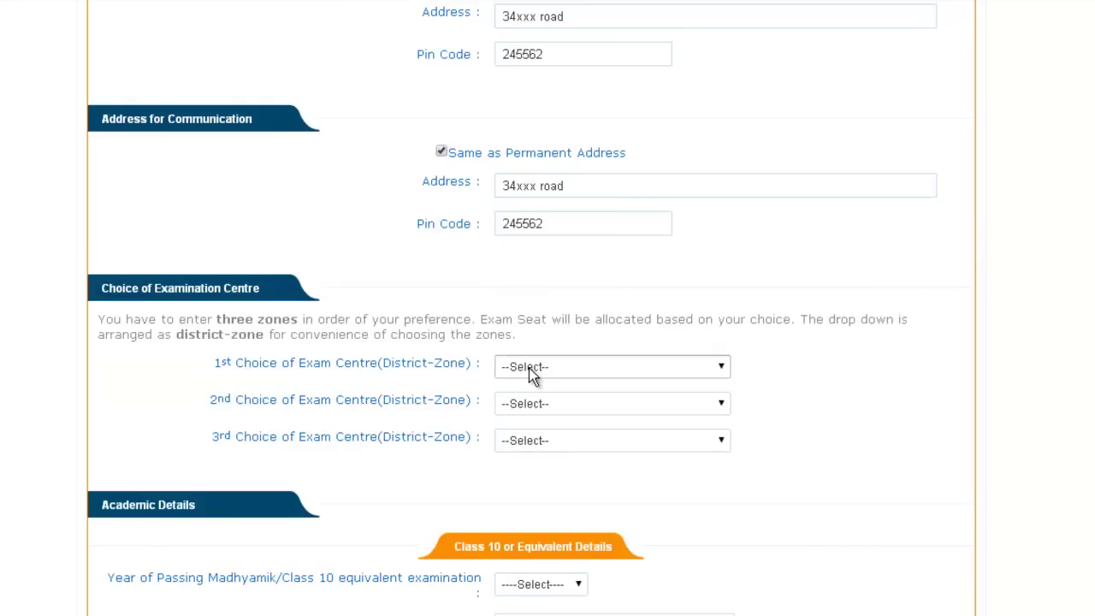
pyautogui.click(603, 375)
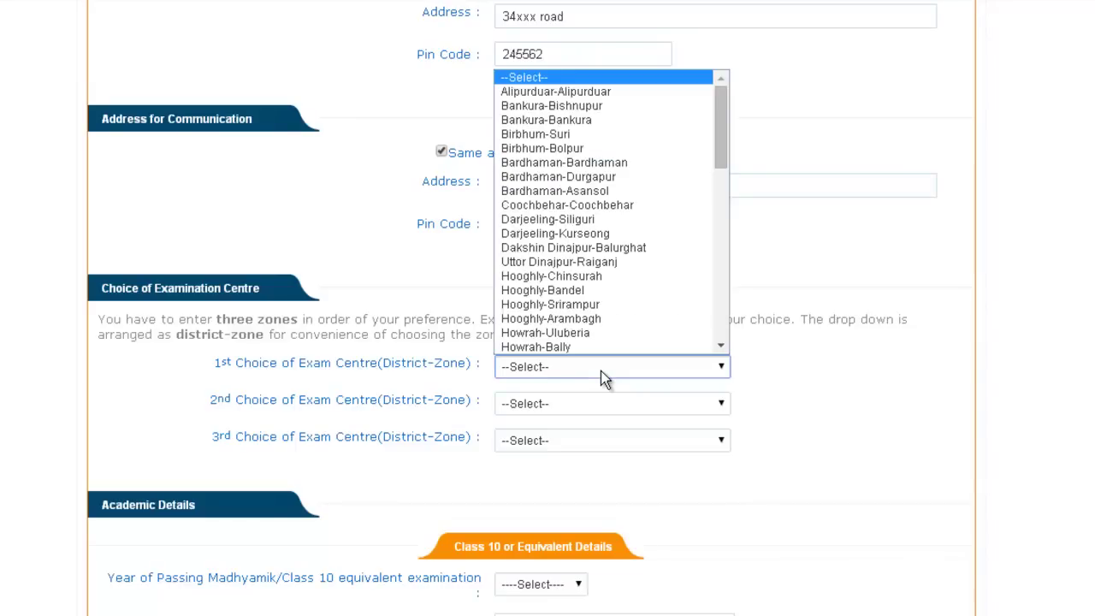
pyautogui.click(587, 277)
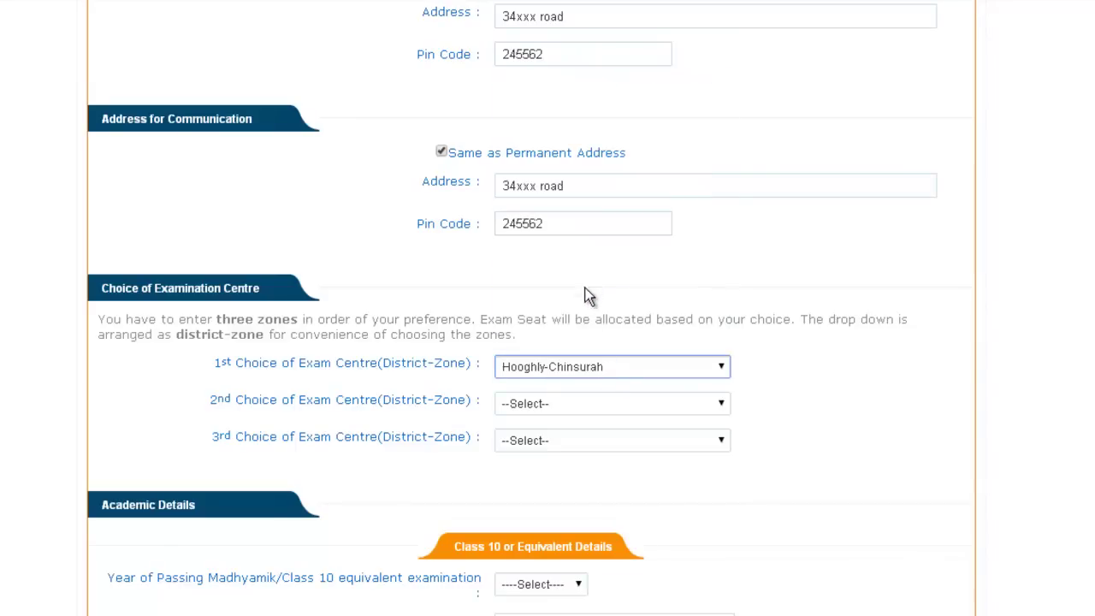
pyautogui.click(564, 405)
pyautogui.click(554, 358)
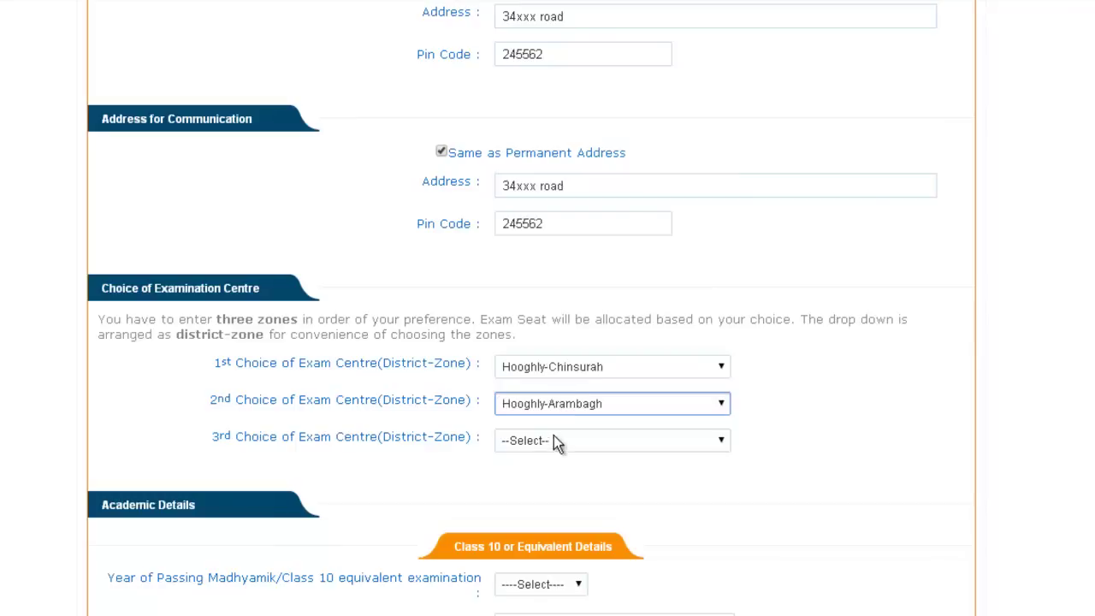
pyautogui.click(548, 441)
pyautogui.click(543, 421)
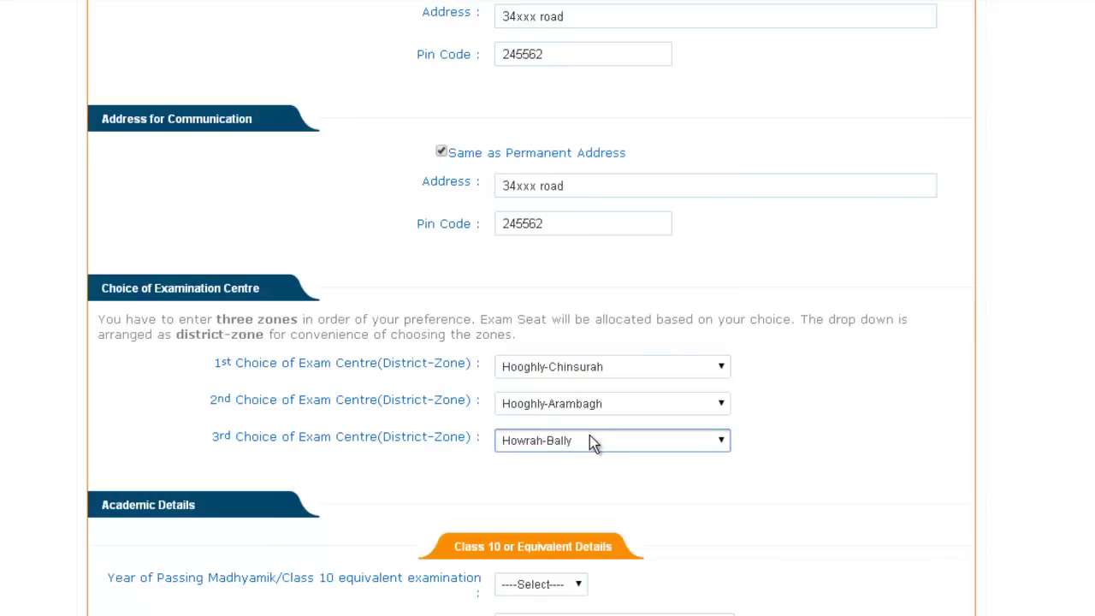
pyautogui.scroll(-1, 681, 452)
pyautogui.scroll(-1, 695, 428)
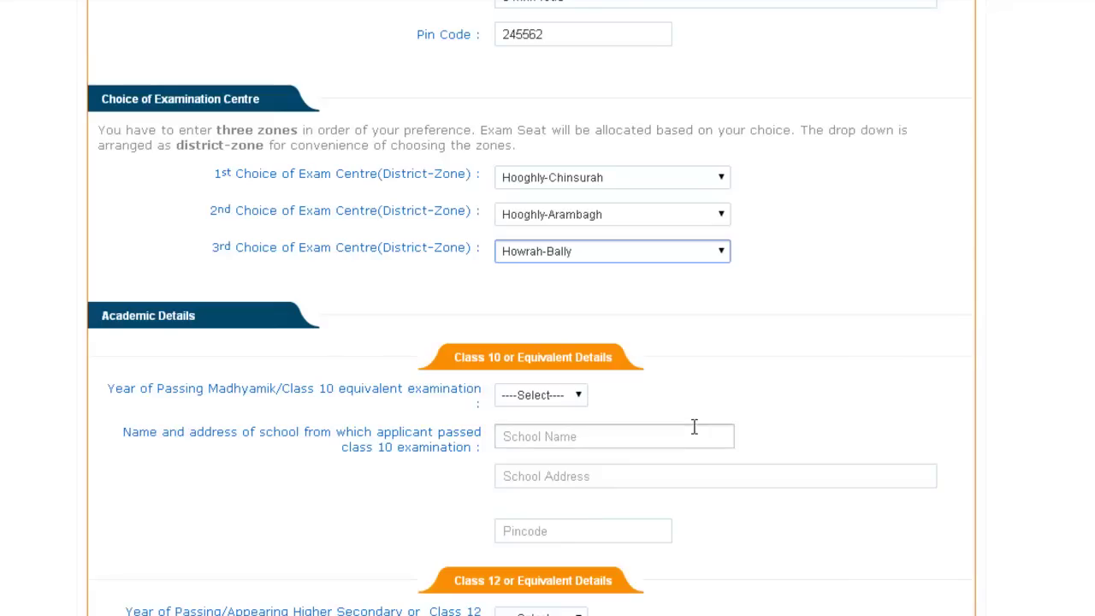
pyautogui.scroll(-1, 706, 402)
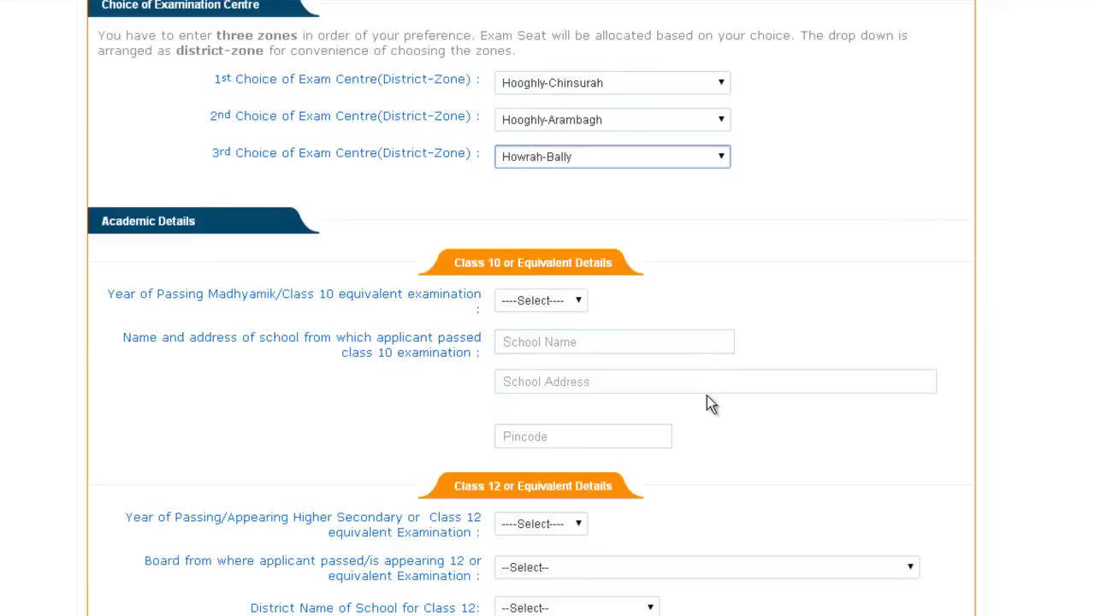
# Enter Class 10 passing year 2011, school name 'ggdtd', and the school's address and pincode.
pyautogui.click(579, 306)
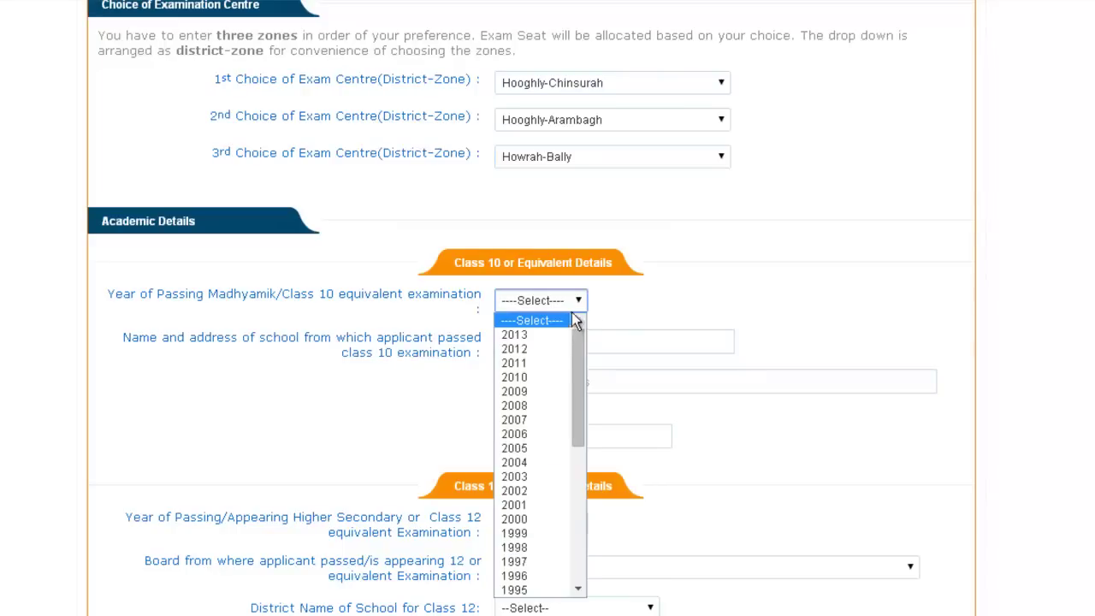
pyautogui.click(544, 370)
pyautogui.click(543, 342)
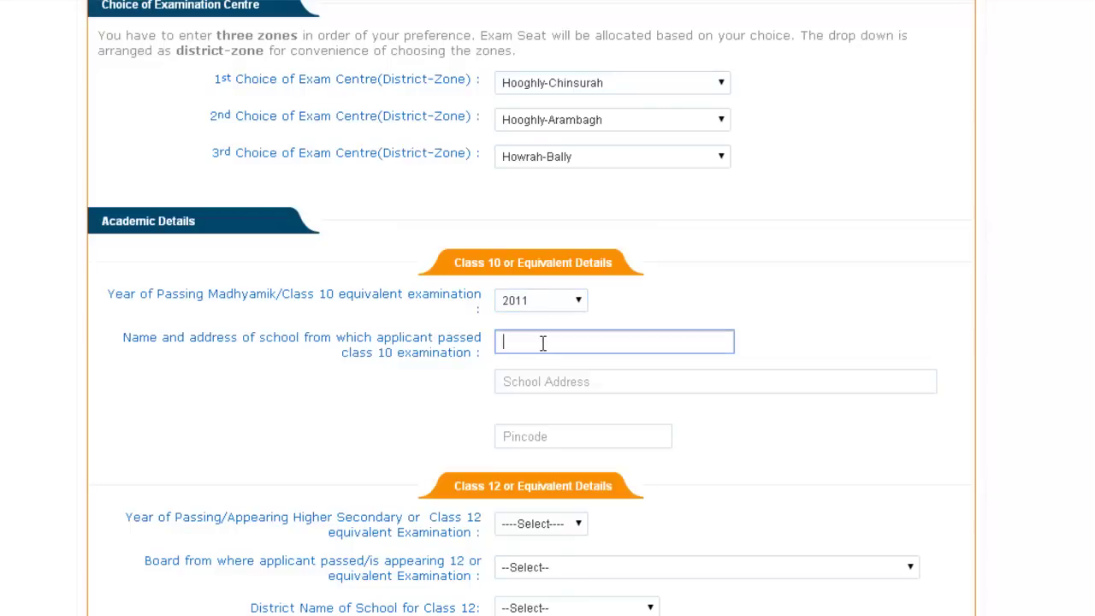
pyautogui.write('ggdtd')
pyautogui.click(570, 384)
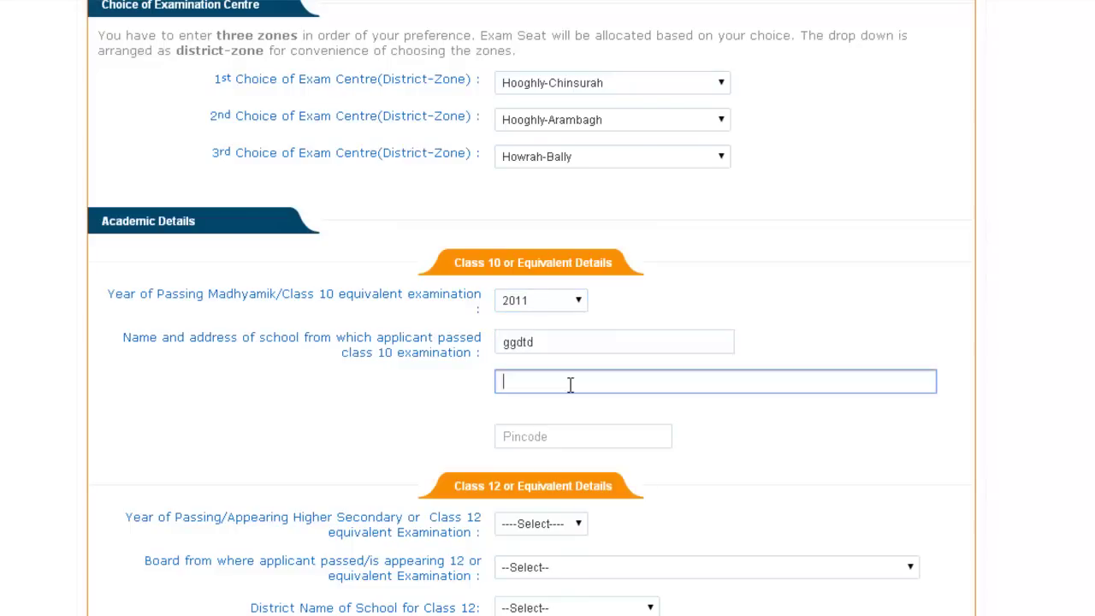
pyautogui.write('225 road')
pyautogui.click(554, 440)
pyautogui.write('255631')
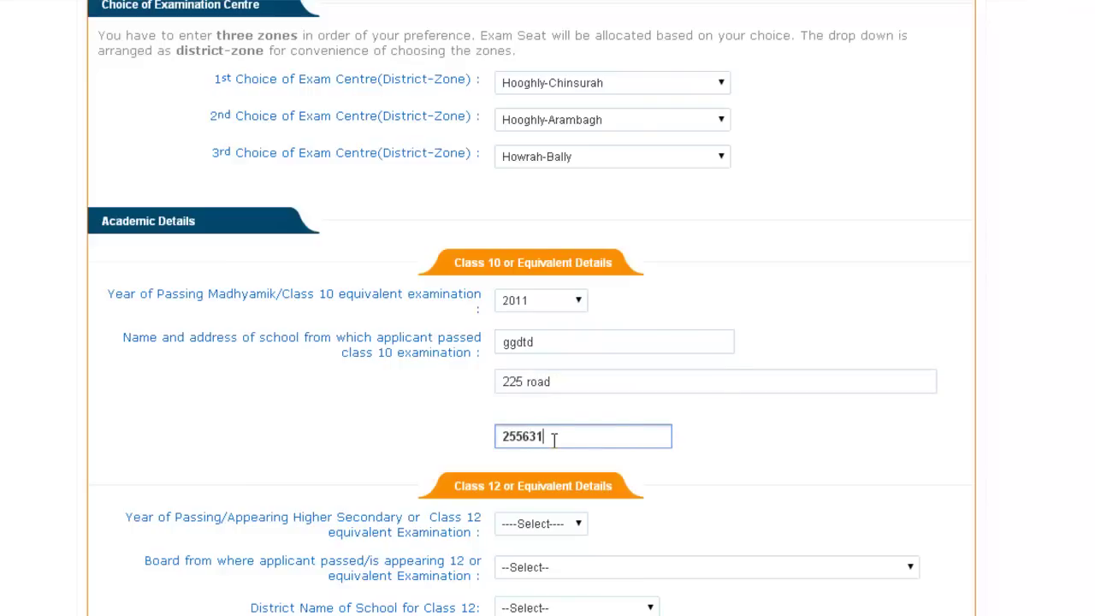
pyautogui.scroll(-2, 555, 440)
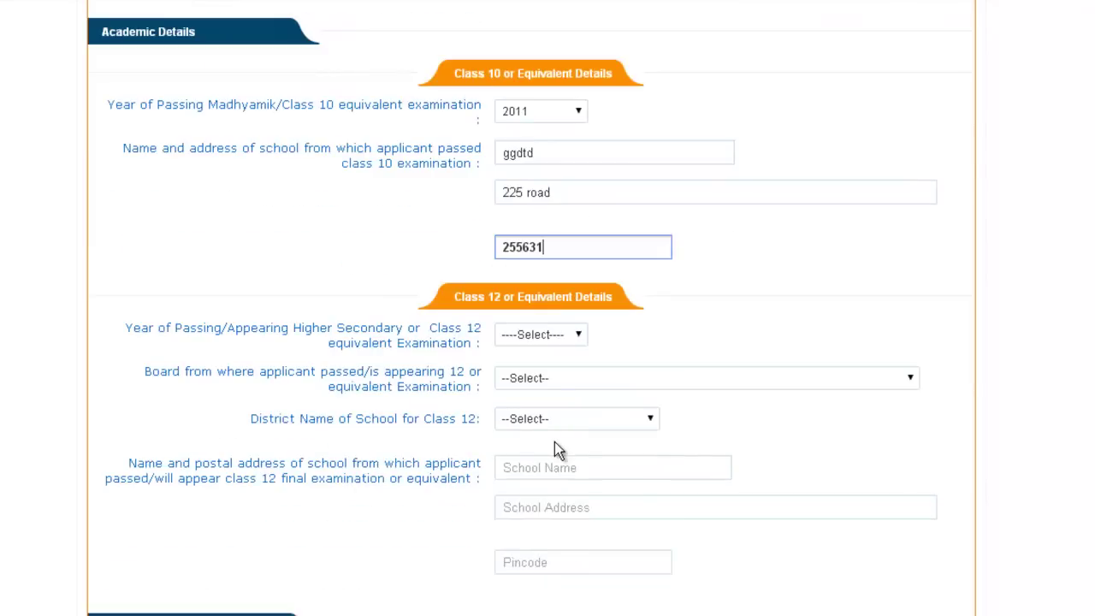
# Set Class 12 year 2014, board WEST BENGAL COUNCIL OF HIGHER SECONDARY EDUCATION, district Kolkata.
pyautogui.click(552, 339)
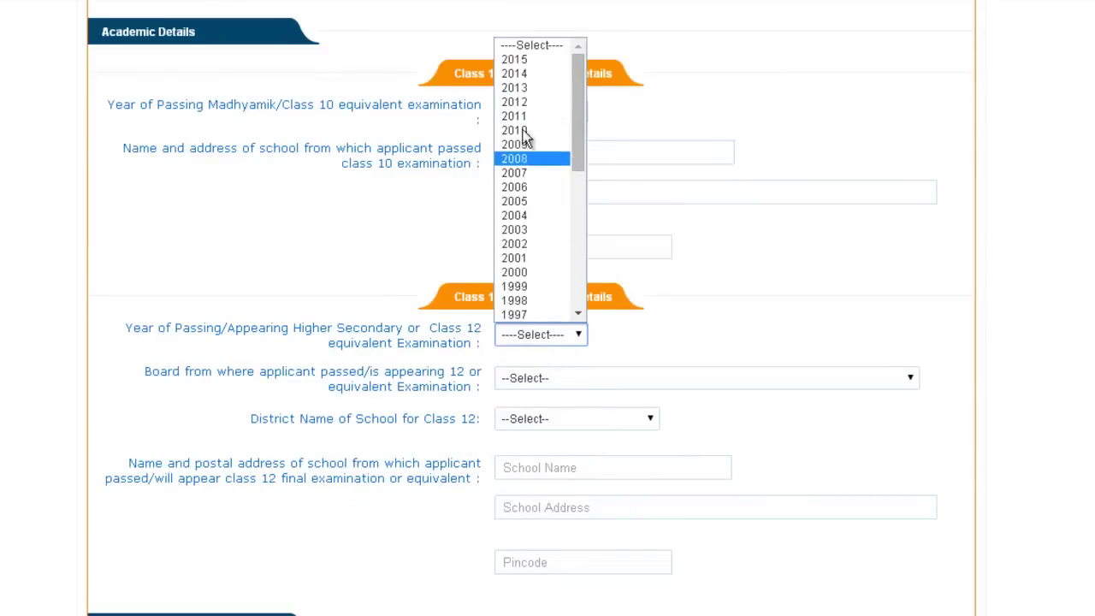
pyautogui.click(518, 75)
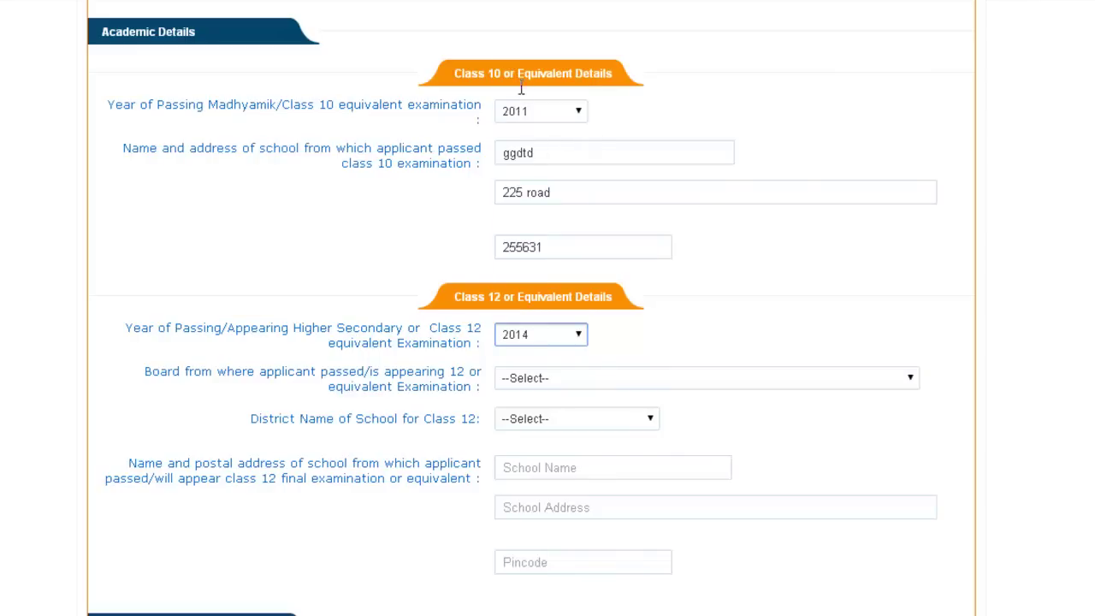
pyautogui.click(579, 376)
pyautogui.scroll(-4, 582, 359)
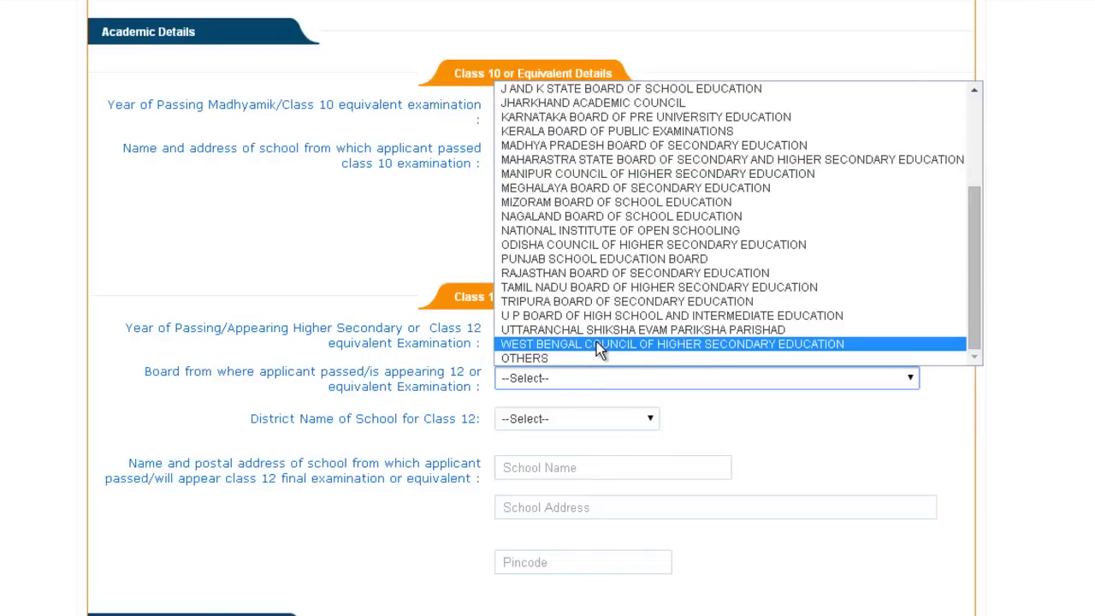
pyautogui.click(597, 344)
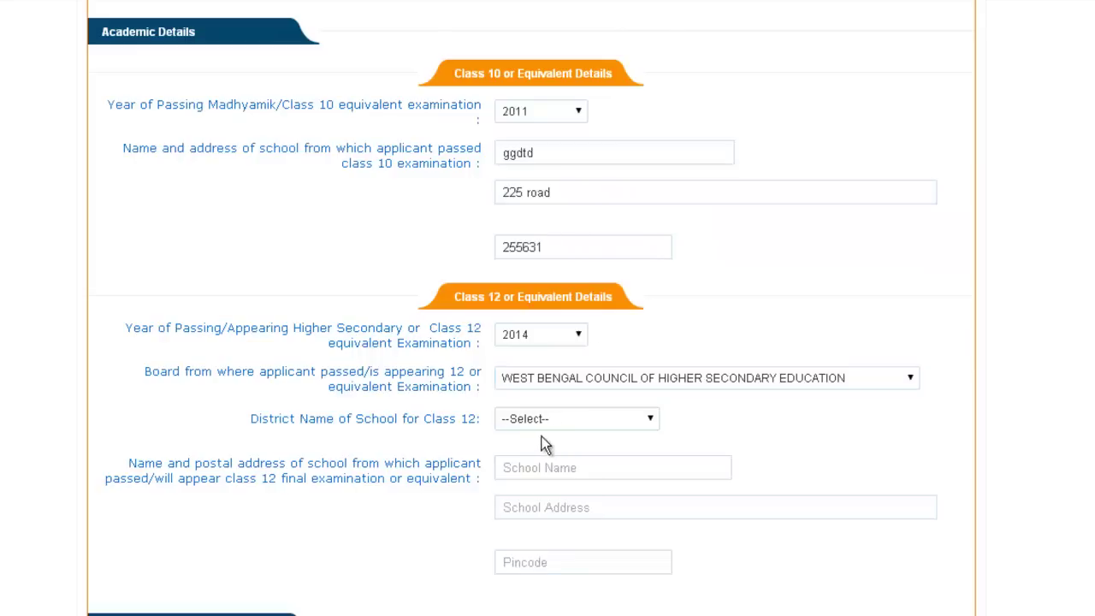
pyautogui.click(565, 419)
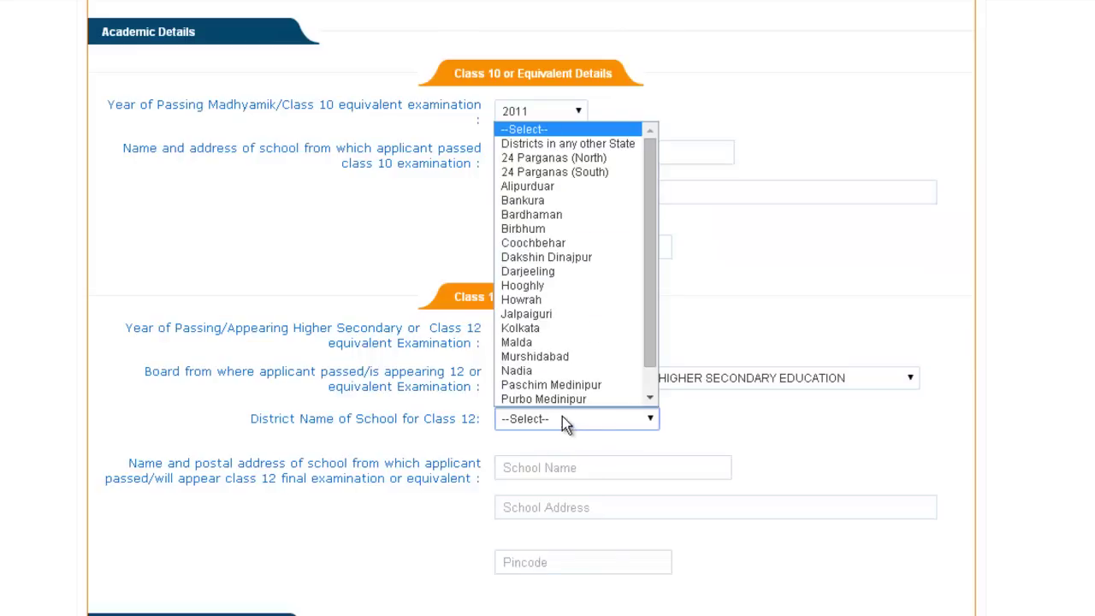
pyautogui.click(554, 332)
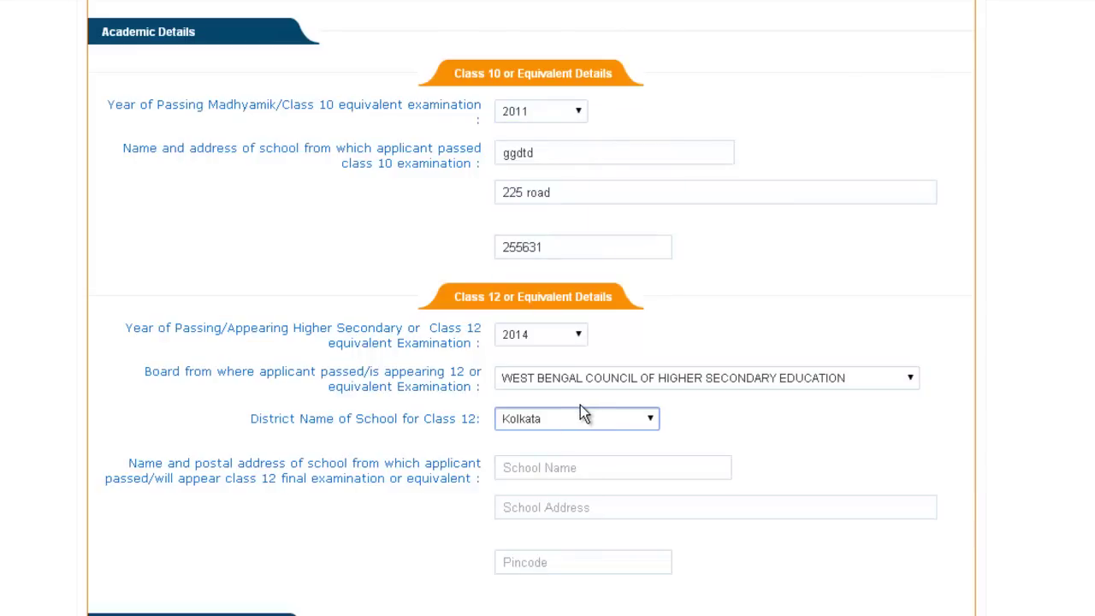
pyautogui.scroll(-2, 580, 406)
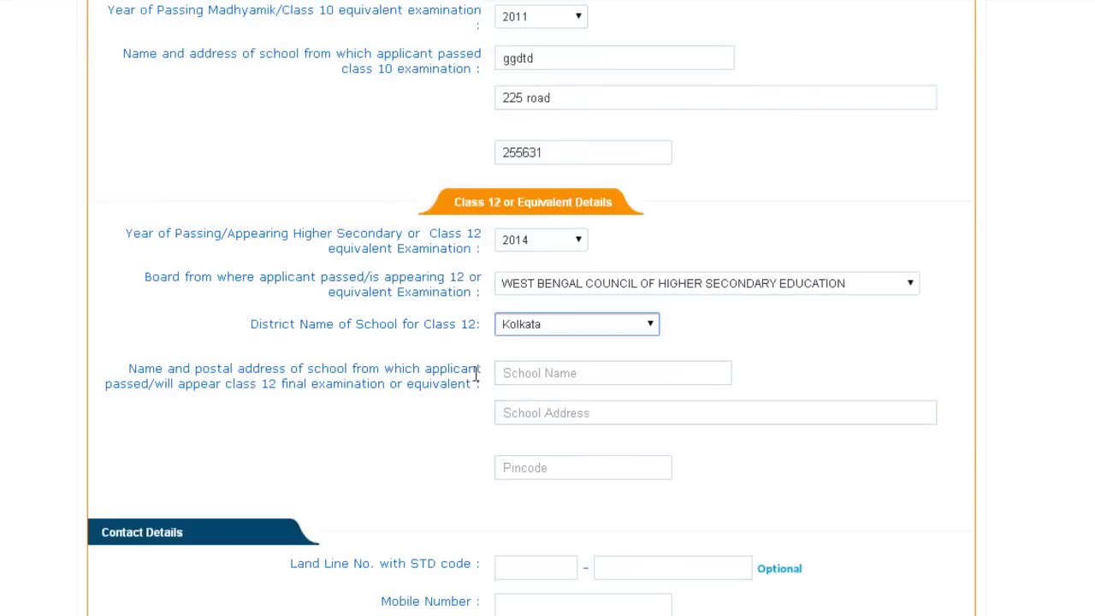
# Enter the Class 12 school name 'hdtnjn' along with the school's address and pincode.
pyautogui.click(539, 372)
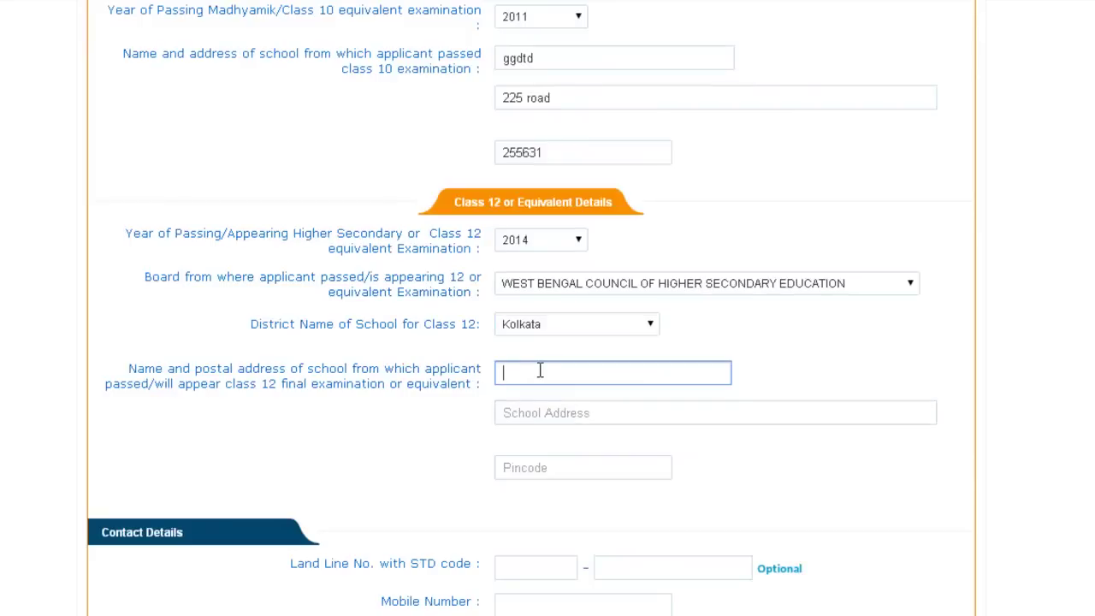
pyautogui.write('hdtnjn')
pyautogui.click(537, 417)
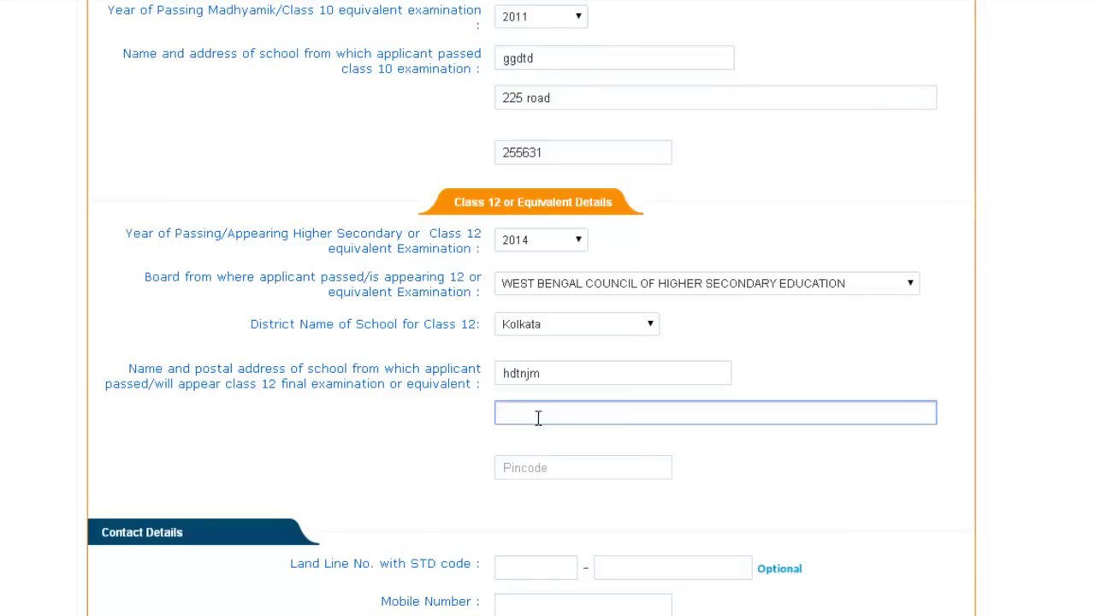
pyautogui.write('hgr 45 road')
pyautogui.click(580, 466)
pyautogui.write('526662')
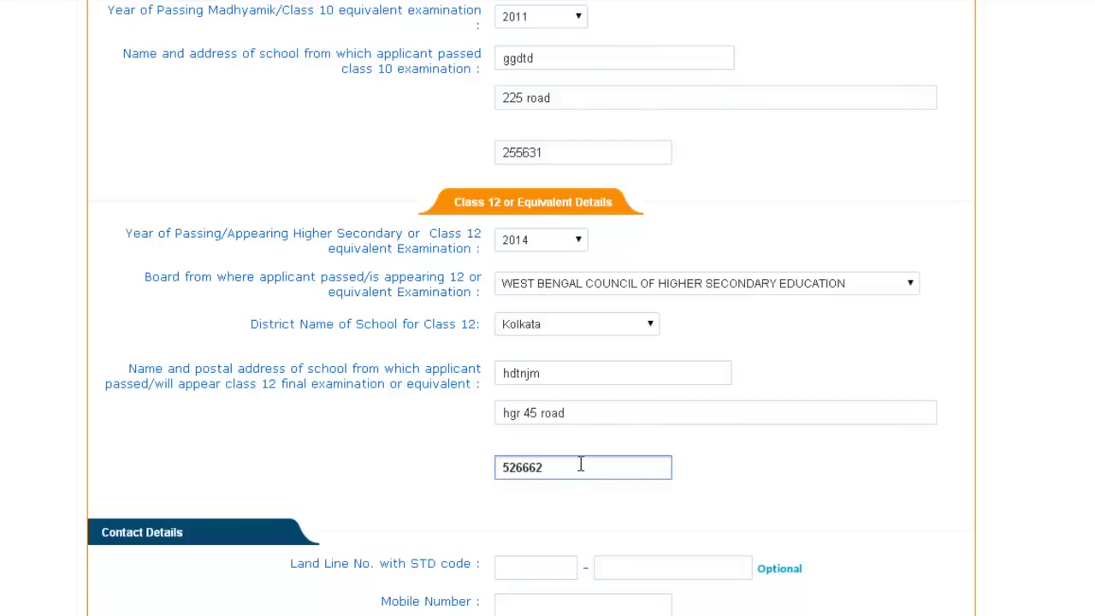
pyautogui.scroll(-2, 580, 465)
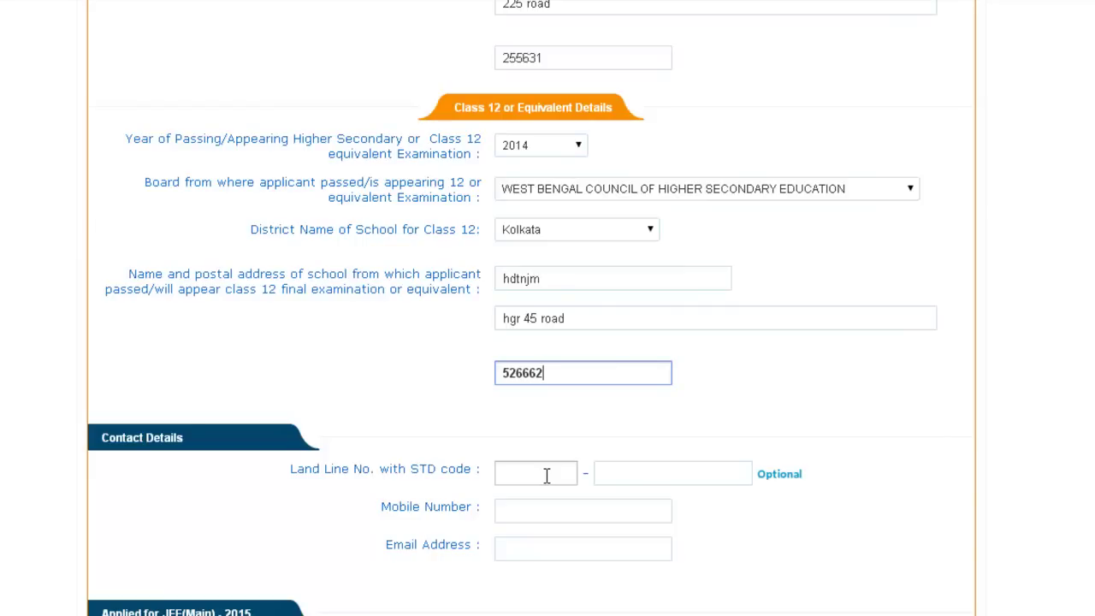
# Fill in the landline STD code and number, the mobile number and the e-mail address.
pyautogui.click(547, 476)
pyautogui.click(677, 478)
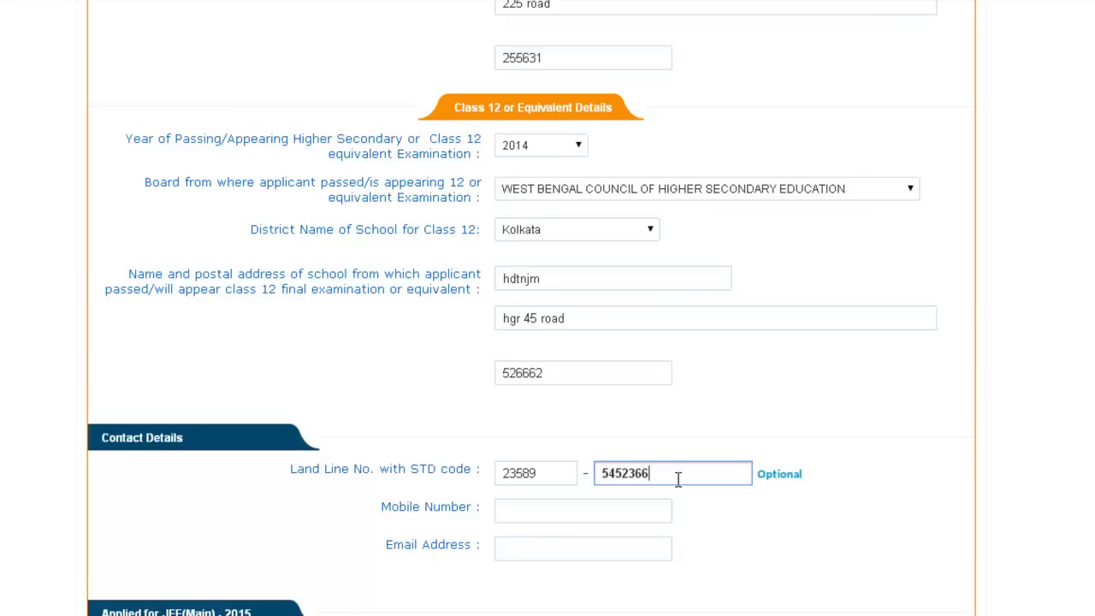
pyautogui.click(624, 512)
pyautogui.write('98')
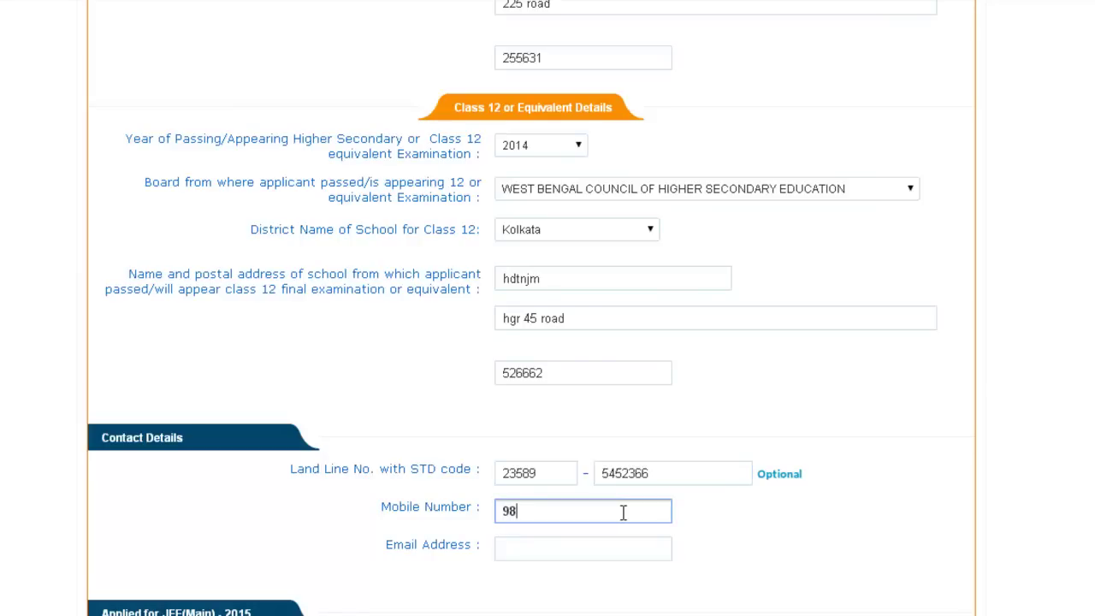
pyautogui.write('00000000')
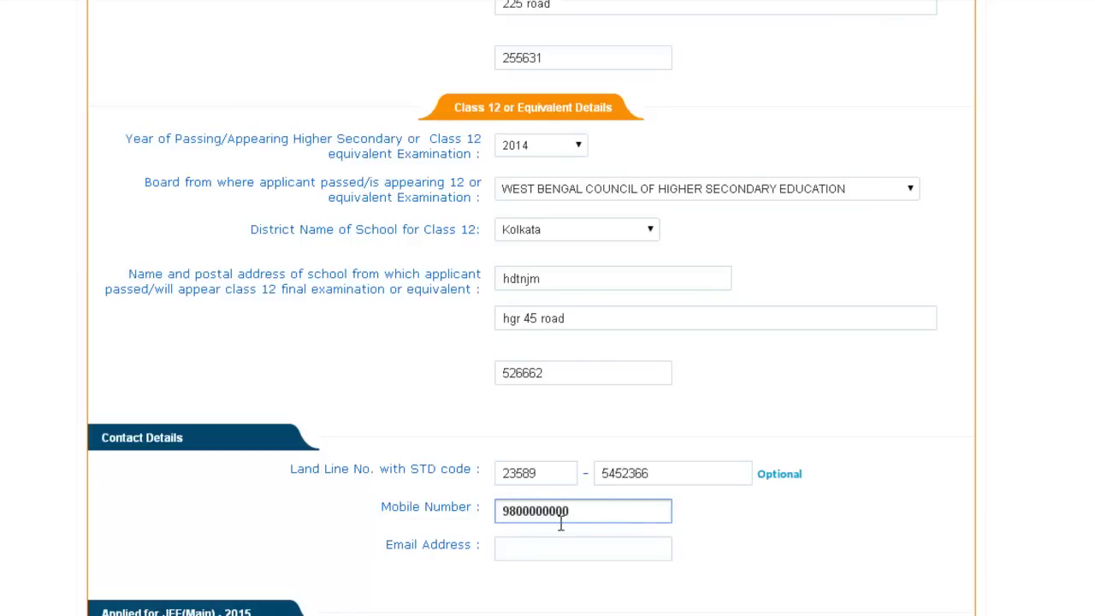
pyautogui.click(530, 549)
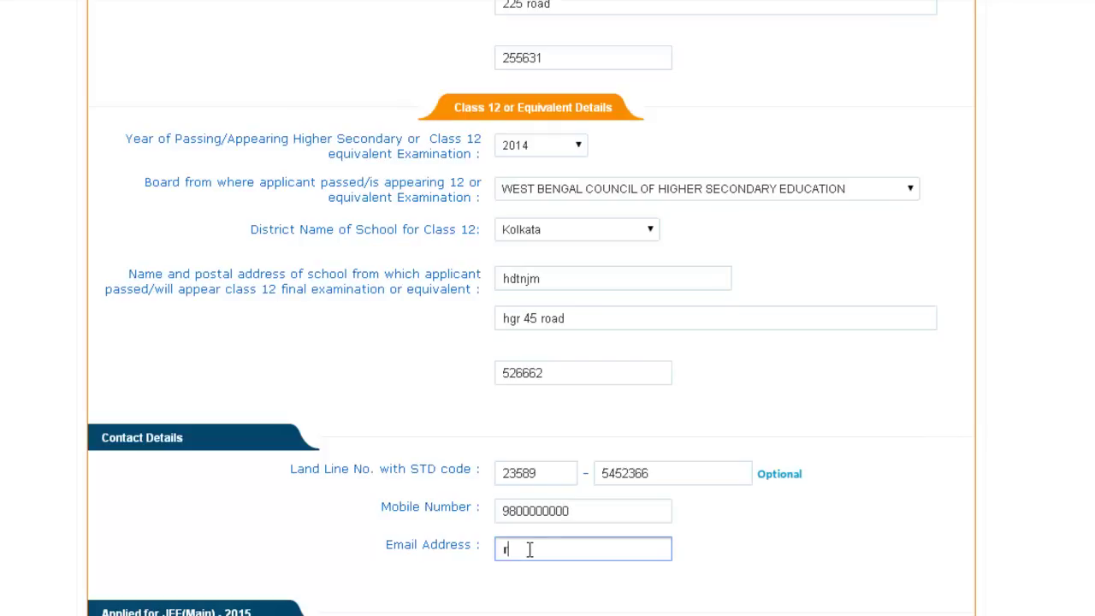
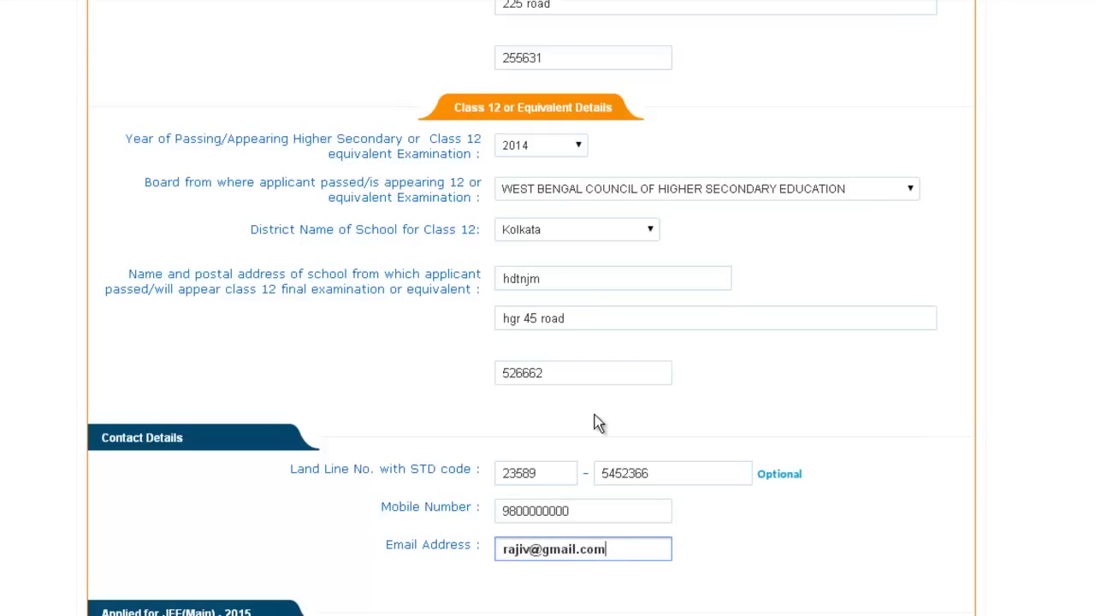
# Answer NO to 'Have you applied in JEE(Main) - 2015'.
pyautogui.scroll(-2, 598, 420)
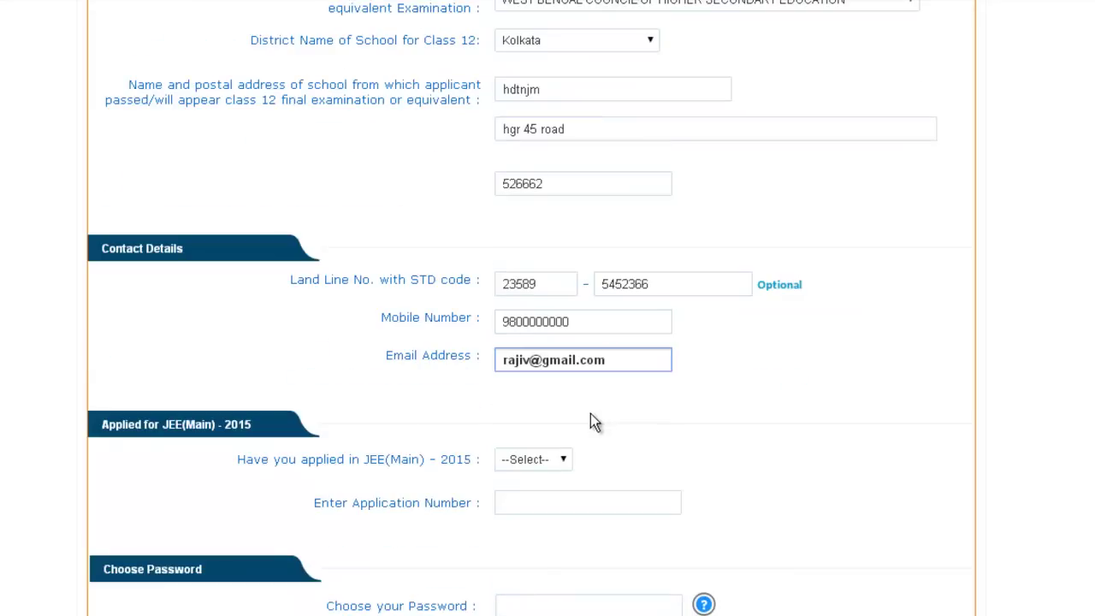
pyautogui.scroll(-1, 683, 419)
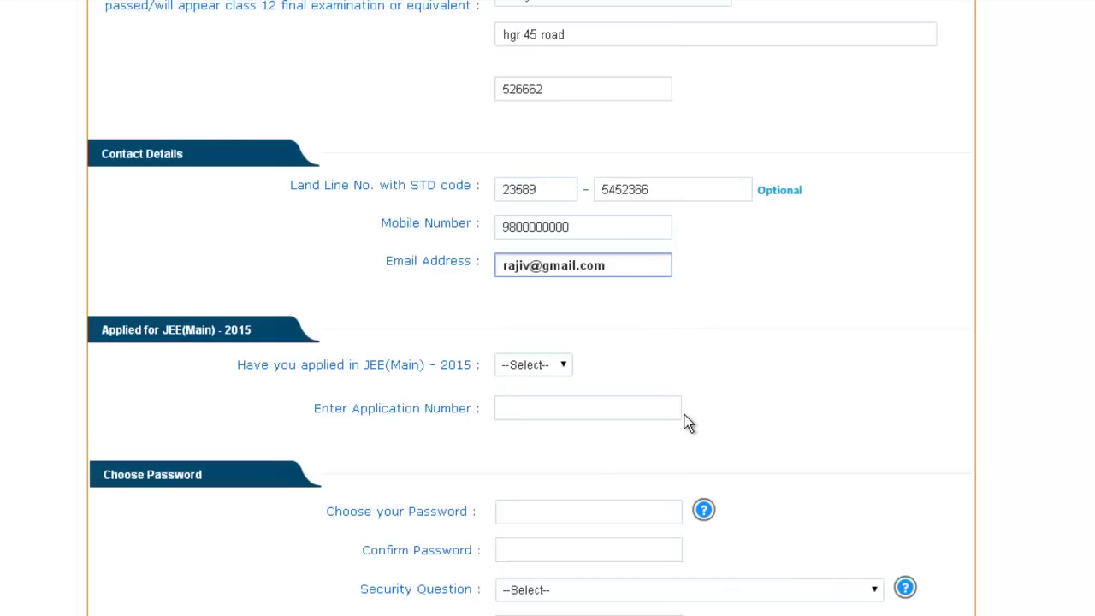
pyautogui.click(571, 376)
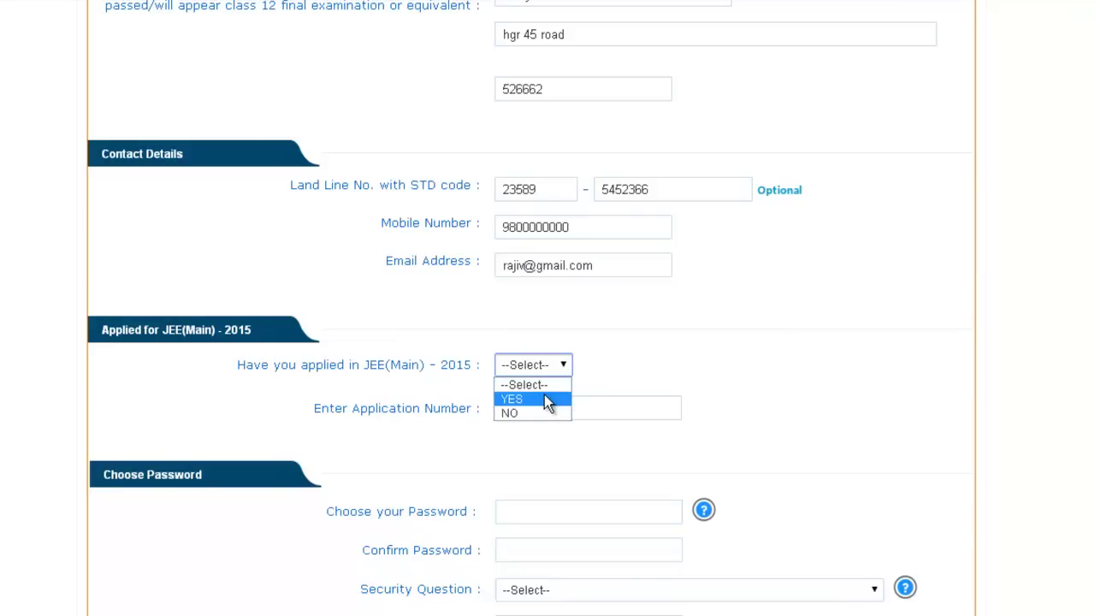
pyautogui.click(595, 371)
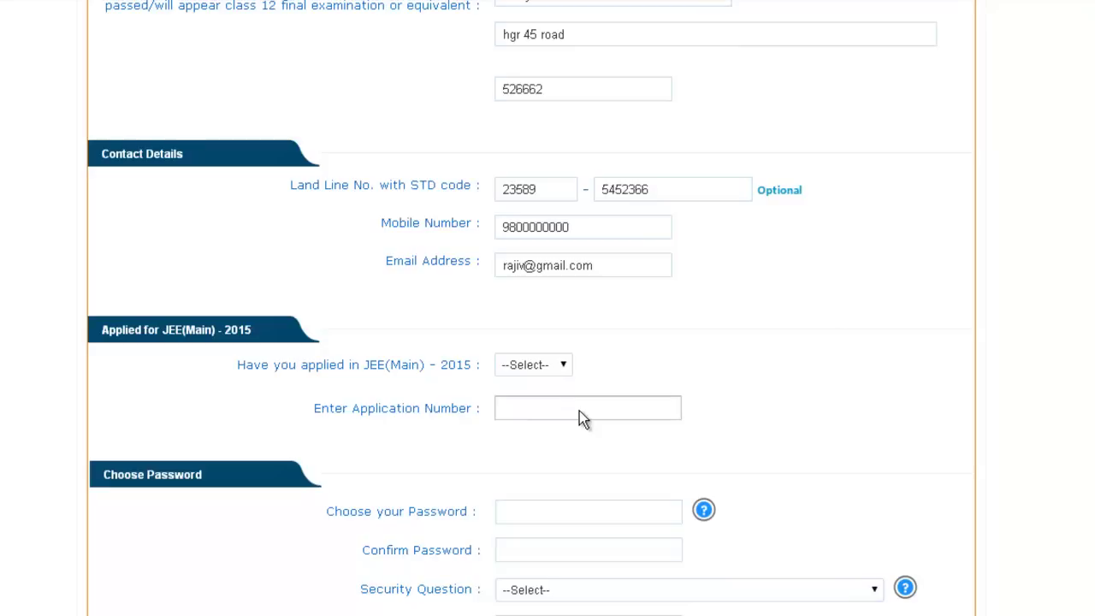
pyautogui.click(553, 366)
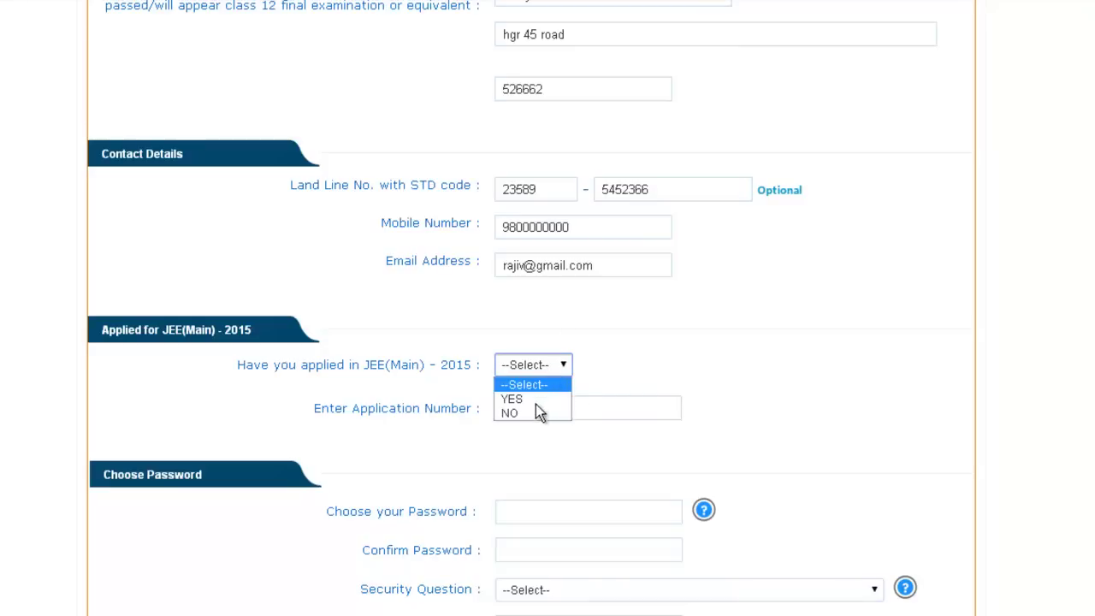
pyautogui.click(526, 412)
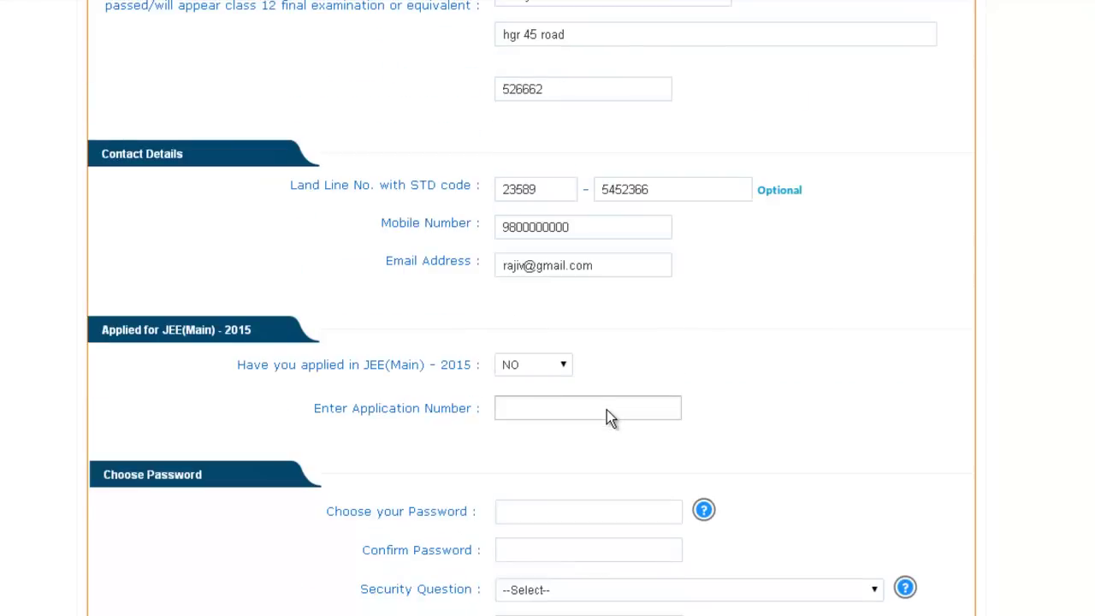
# Enter the account password and type it again in the confirmation field.
pyautogui.scroll(-2, 607, 410)
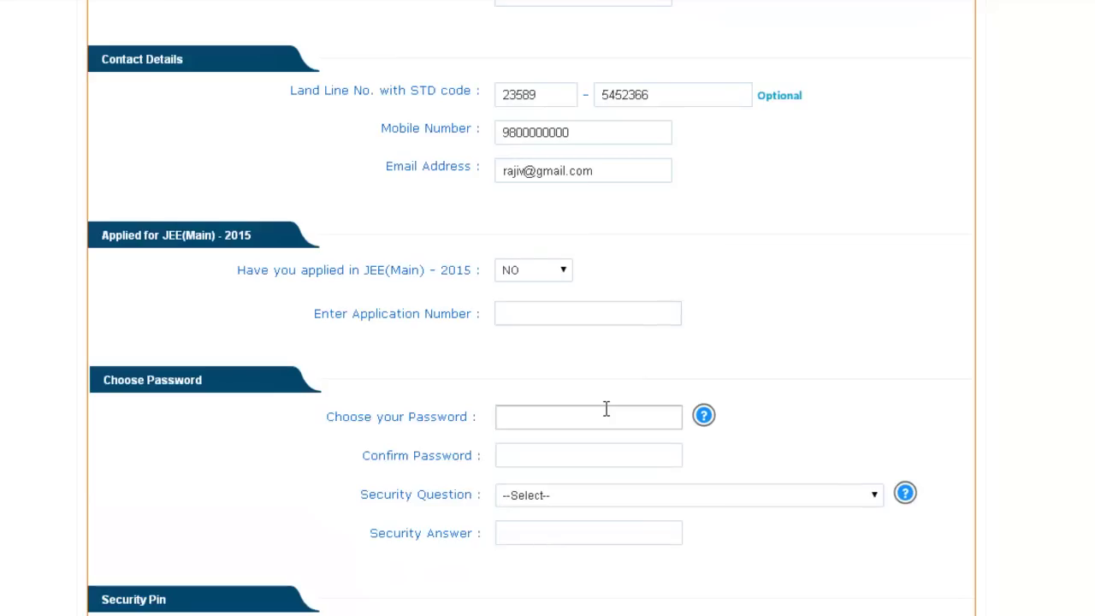
pyautogui.scroll(-2, 607, 408)
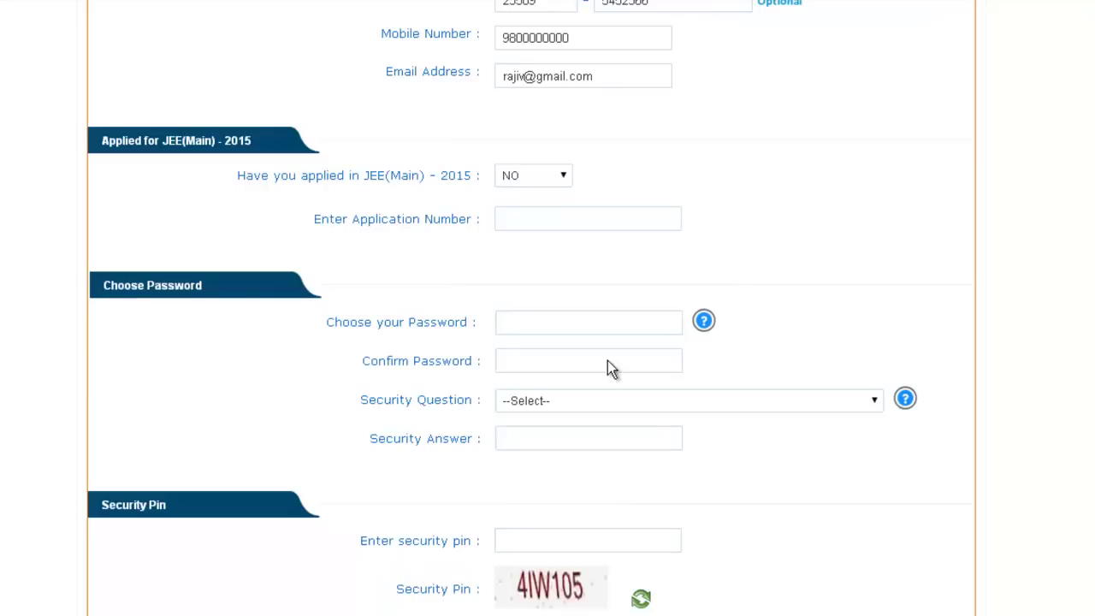
pyautogui.click(569, 326)
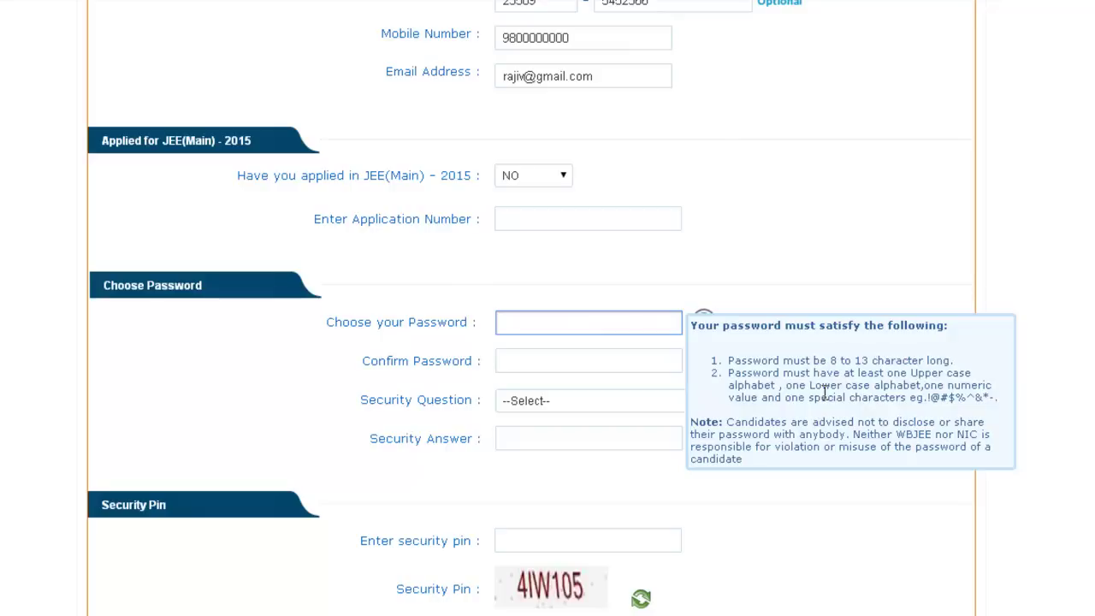
pyautogui.write('••••••••••')
pyautogui.click(610, 360)
pyautogui.write('••••••••••')
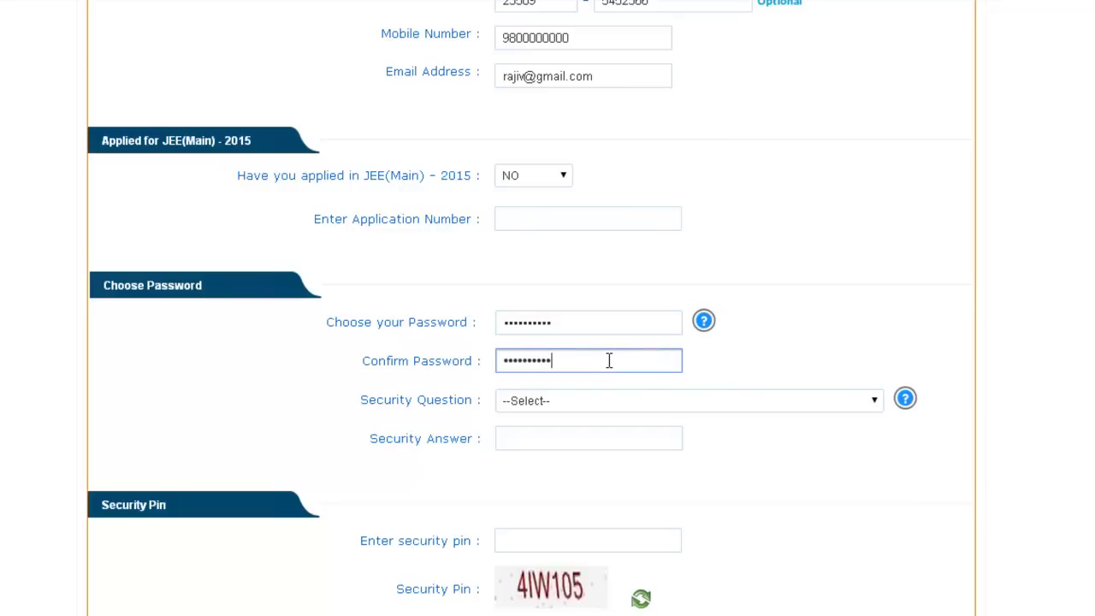
# Choose the security question 'WHICH IS THE WEBSITE YOU RARELY VISIT ?' and enter its answer.
pyautogui.click(609, 397)
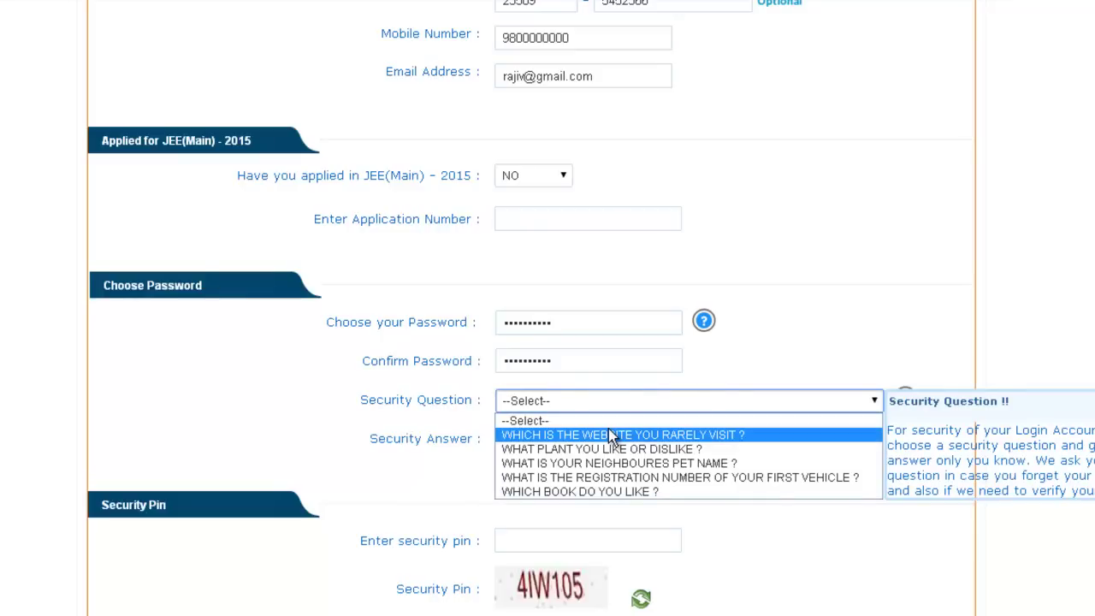
pyautogui.click(608, 433)
pyautogui.click(607, 437)
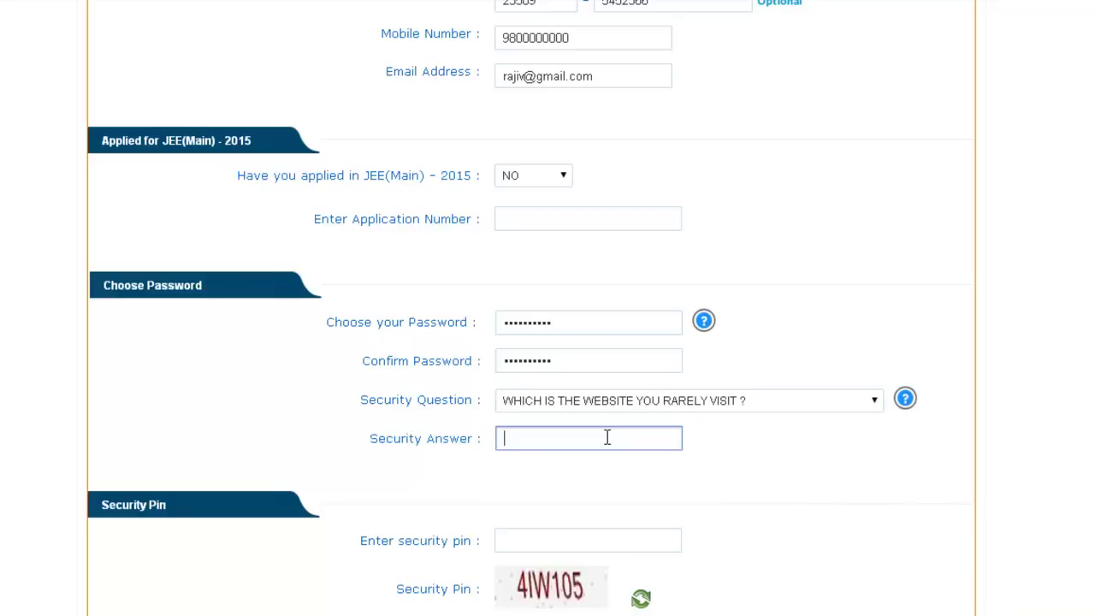
pyautogui.write('••••••')
pyautogui.scroll(-1, 608, 438)
# Enter the characters from the security pin image, correcting the mistyped ending.
pyautogui.click(583, 448)
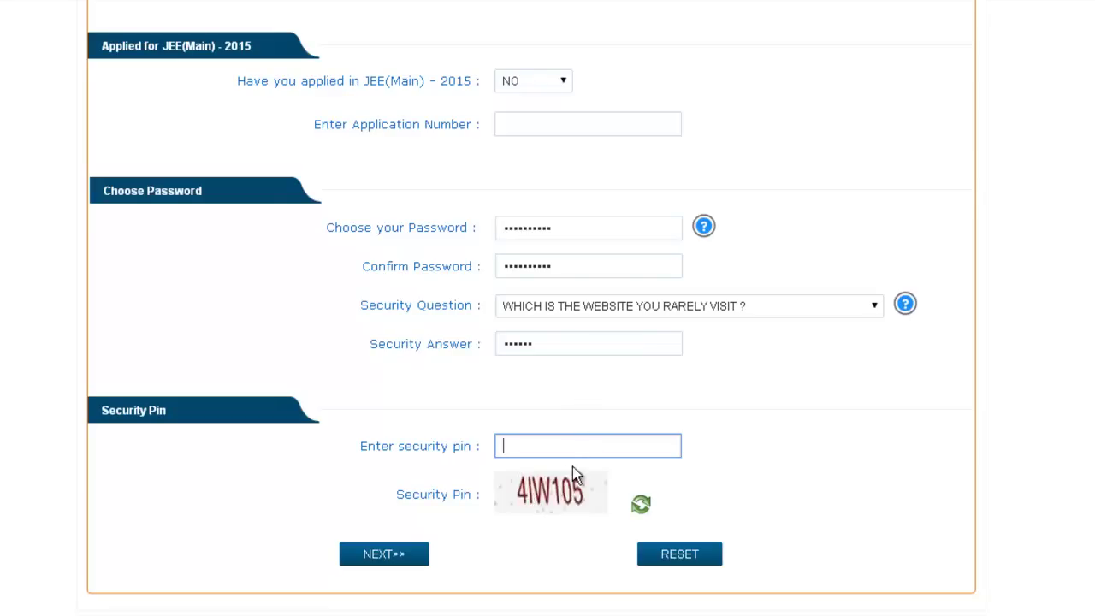
pyautogui.write('4IW105')
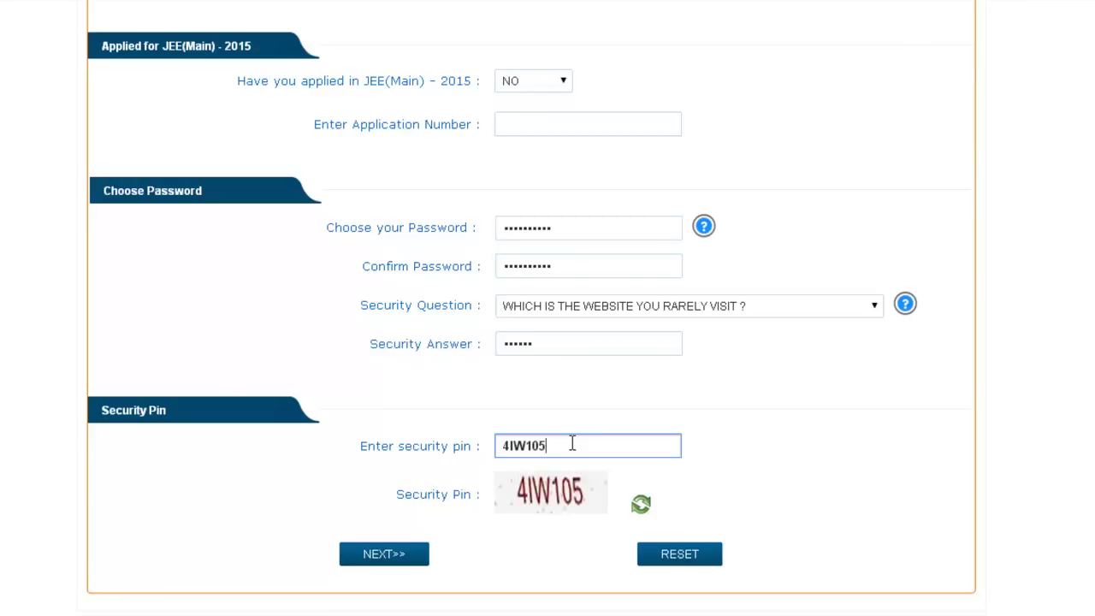
pyautogui.press('BackSpace')
pyautogui.press('BackSpace')
pyautogui.write('05')
# Send the form to the review page with NEXT>> and tick I Agree under the Declaration.
pyautogui.click(397, 560)
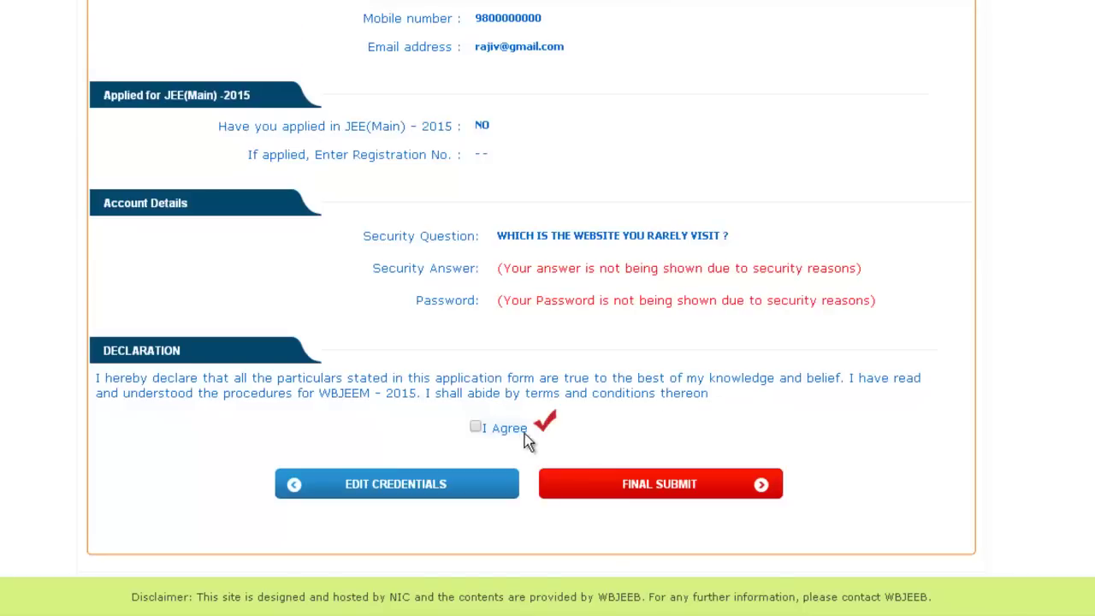
pyautogui.click(476, 427)
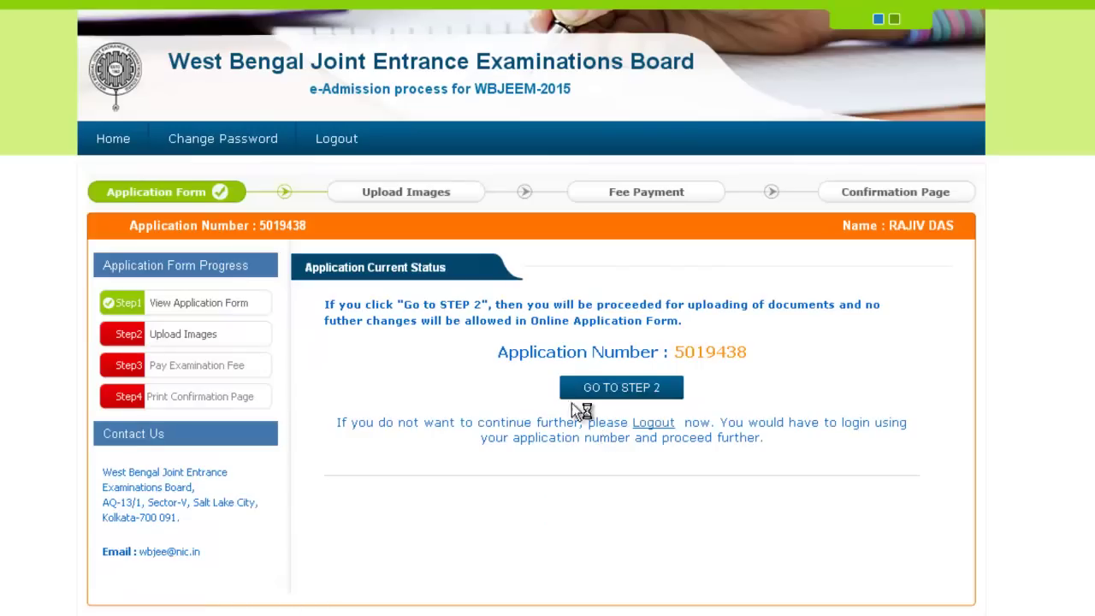
# Highlight the application number, then continue to the Step 2: Upload Images page.
pyautogui.moveTo(498, 351); pyautogui.dragTo(755, 353)
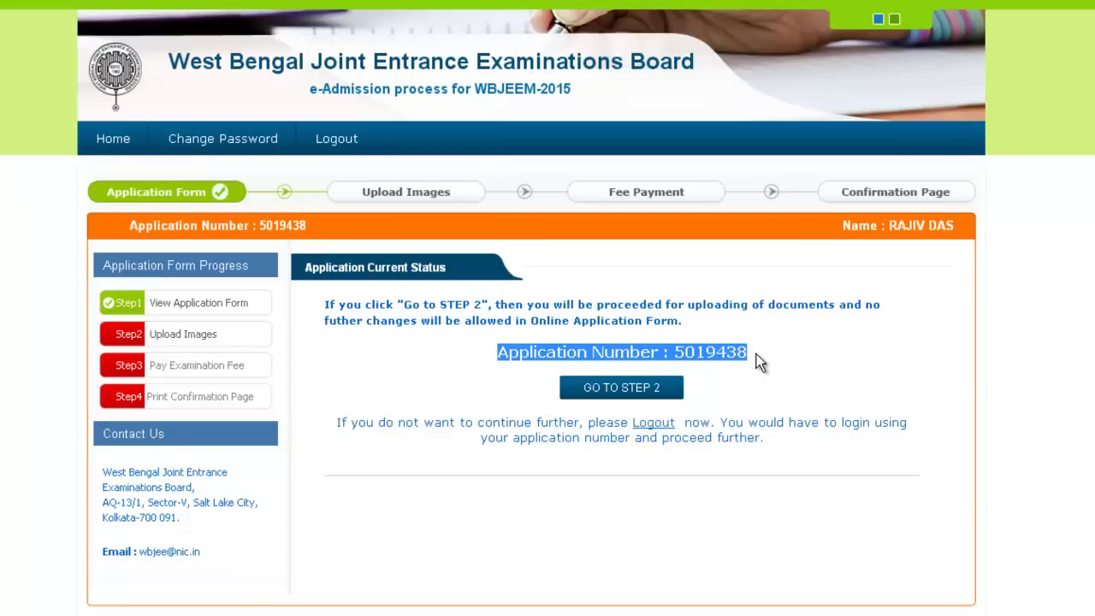
pyautogui.click(627, 389)
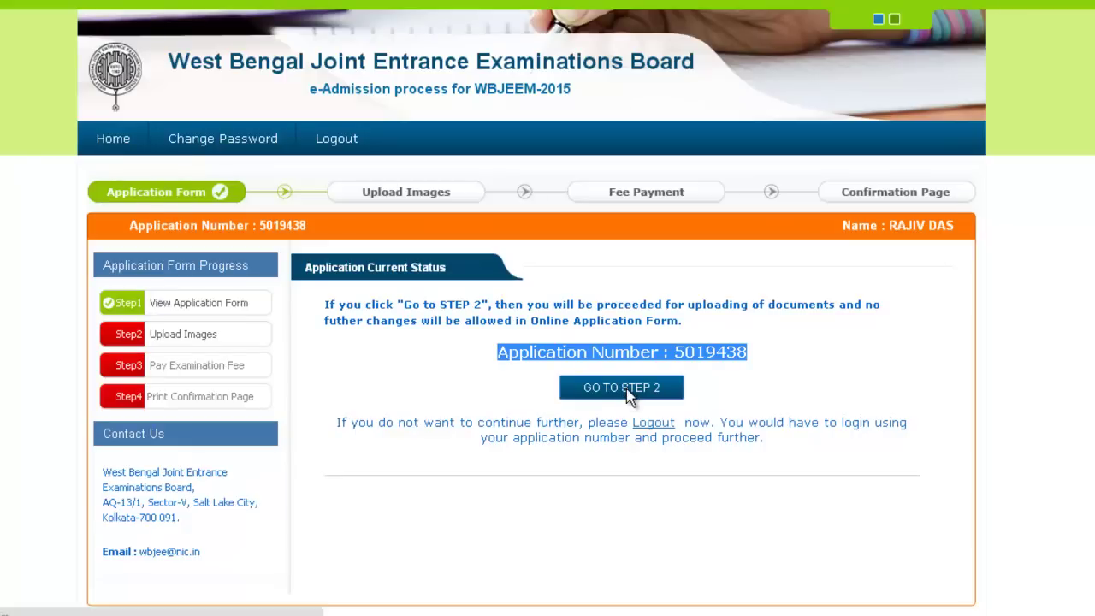
pyautogui.scroll(-1, 627, 395)
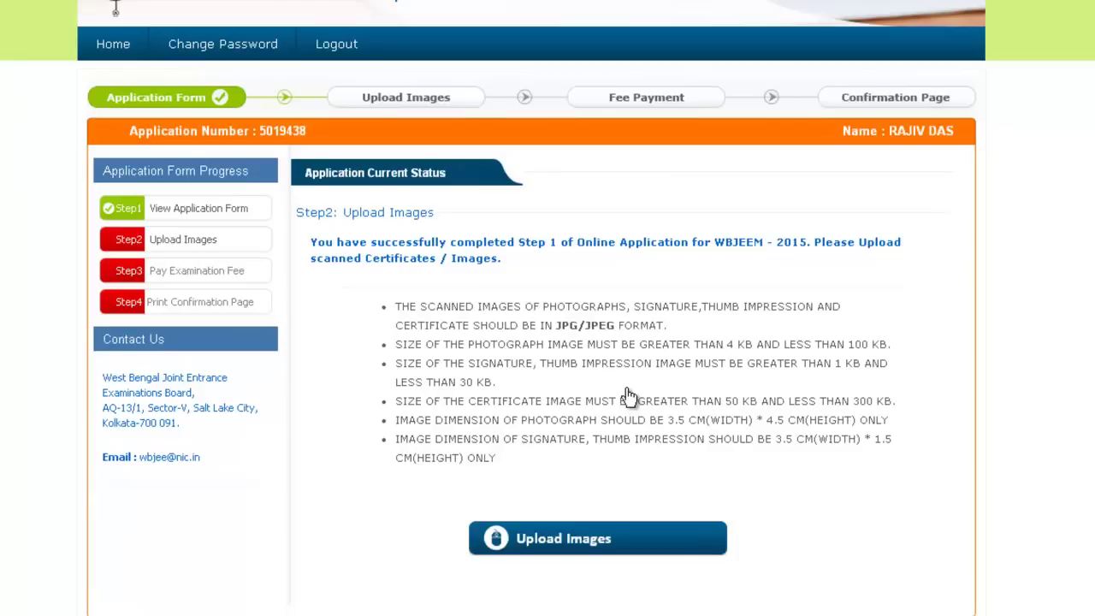